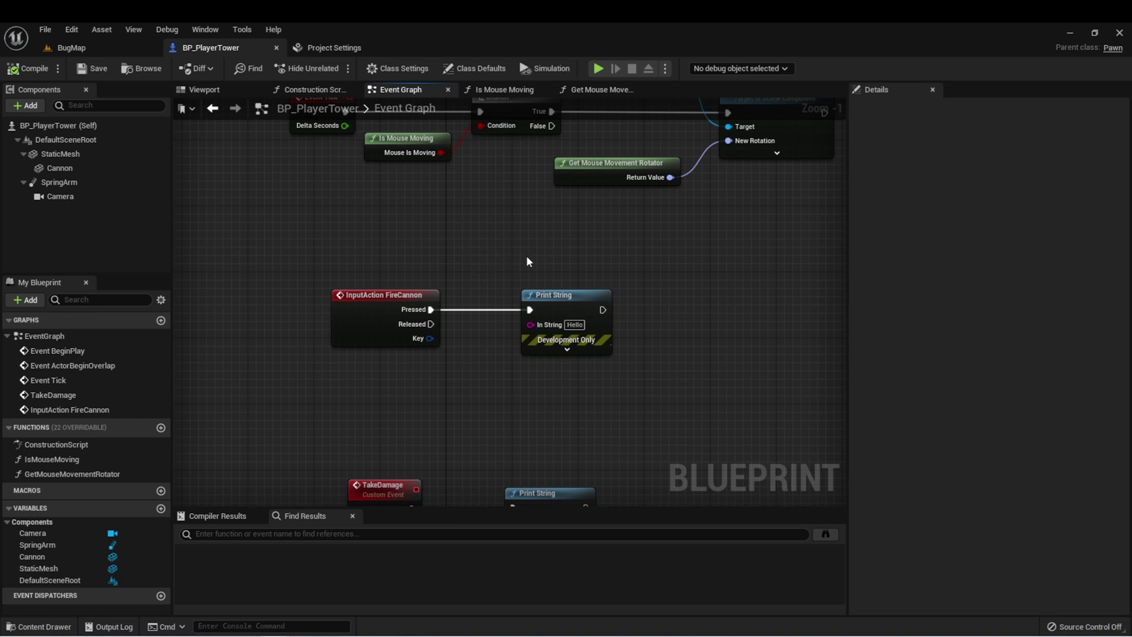
- Create a new Actor blueprint named BP_Cannball in the Blueprints folder from BugMap
left_click(76, 46)
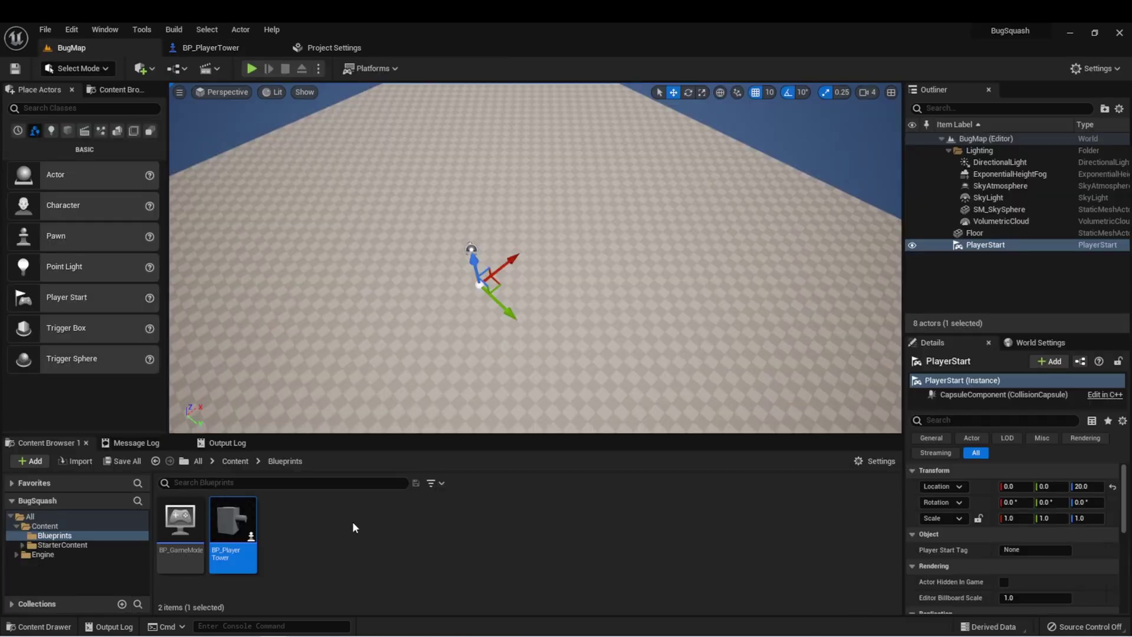
right_click(310, 526)
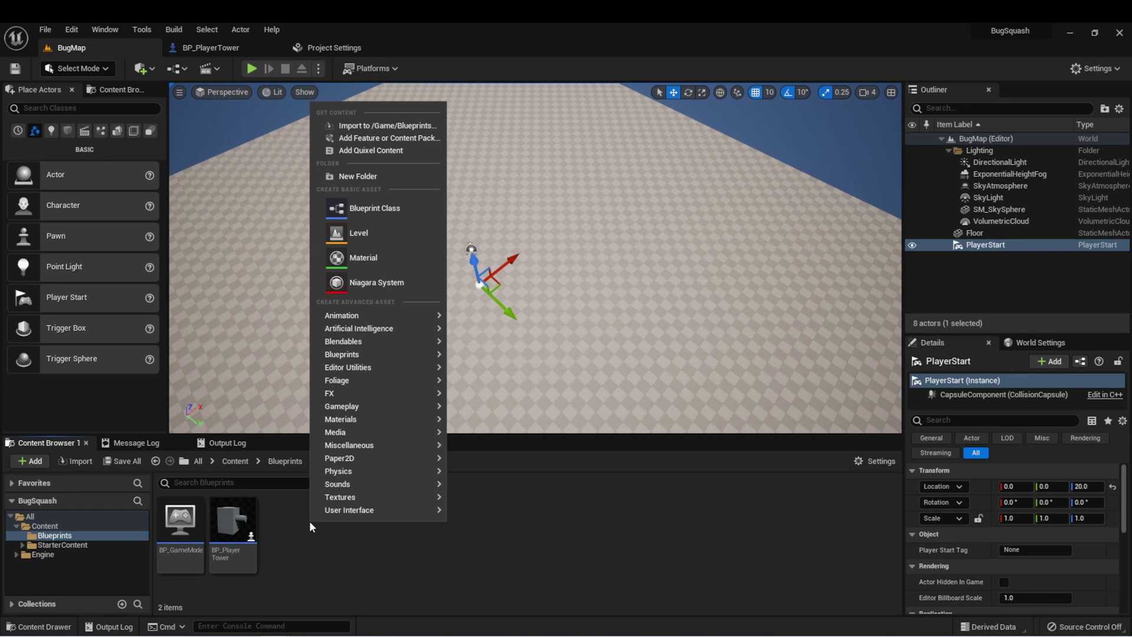
left_click(381, 208)
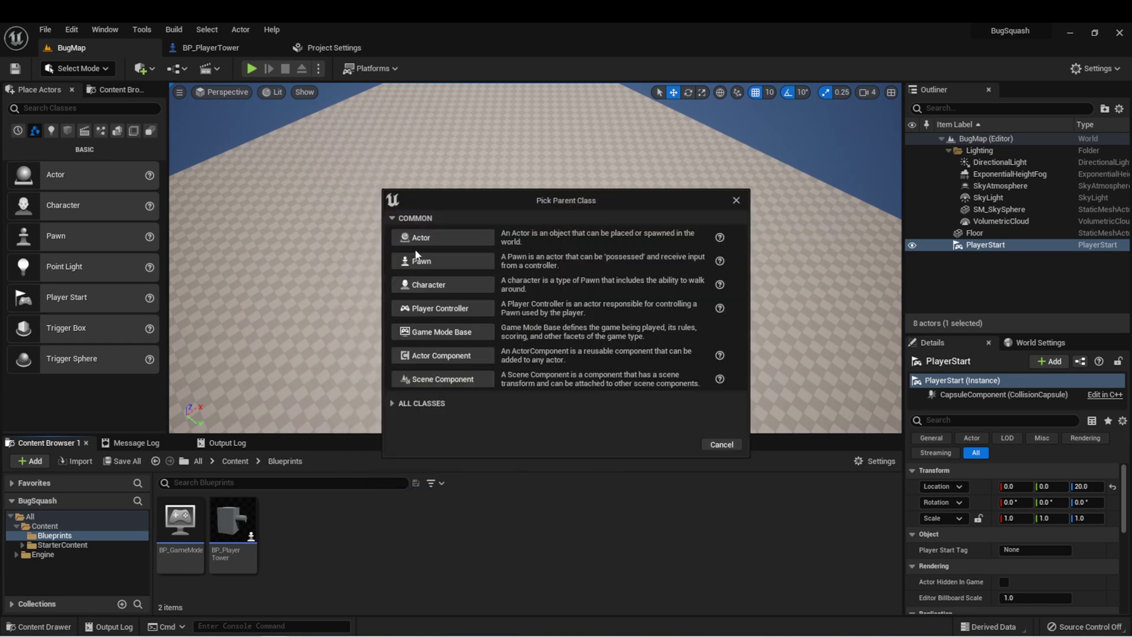
left_click(424, 239)
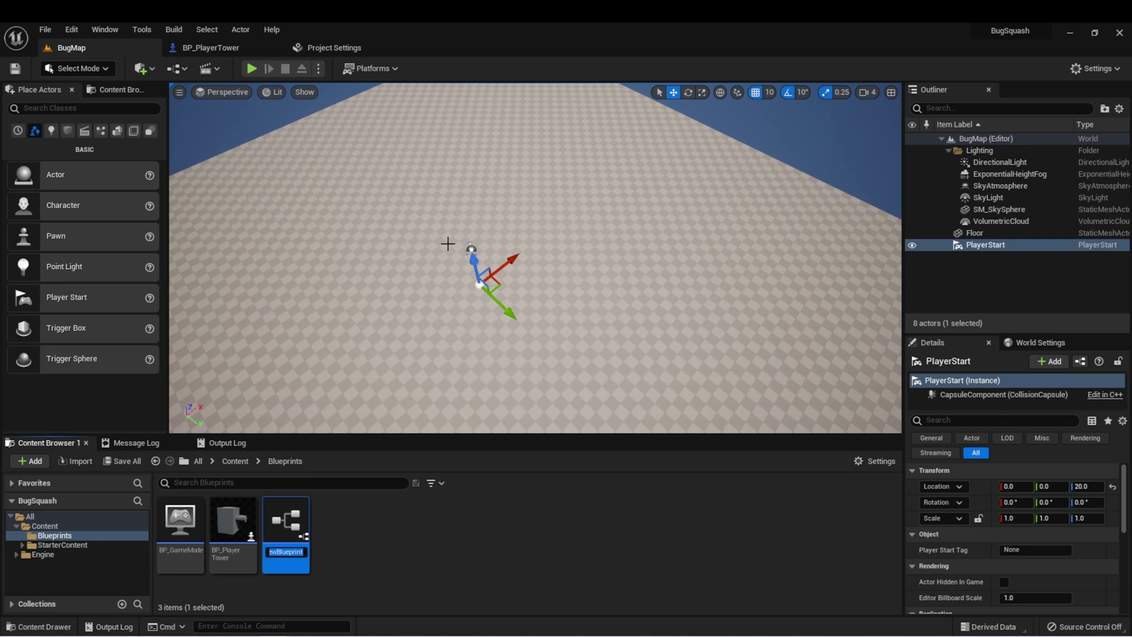
type("BP_C")
type("annball")
key("Return")
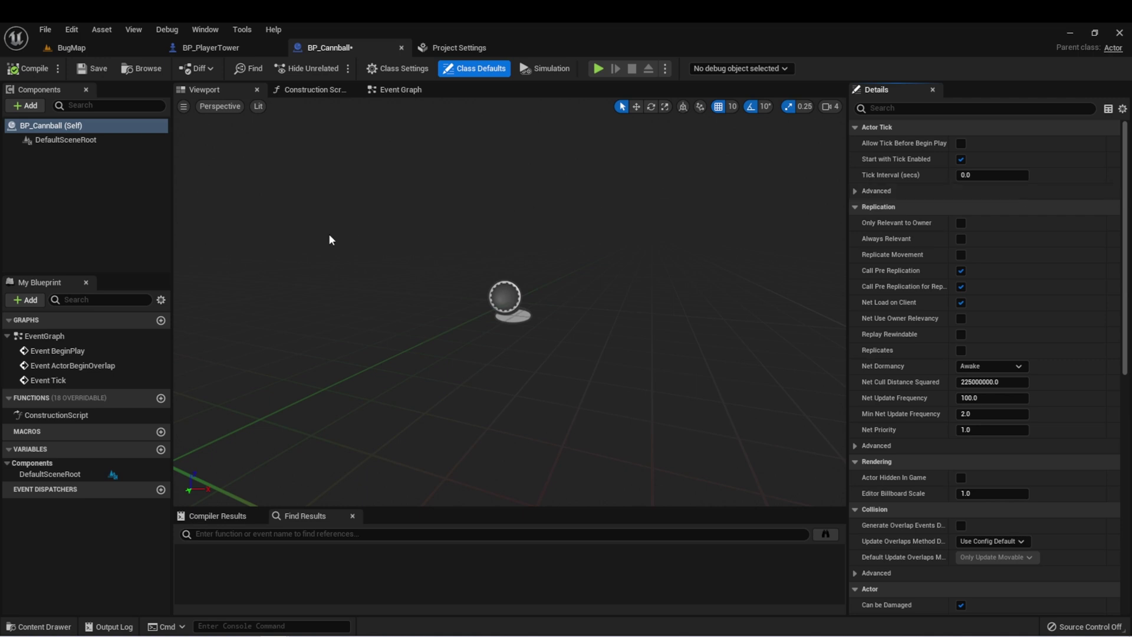
- Add a Sphere Collision component to BP_Cannball, keeping its default name
left_click(21, 108)
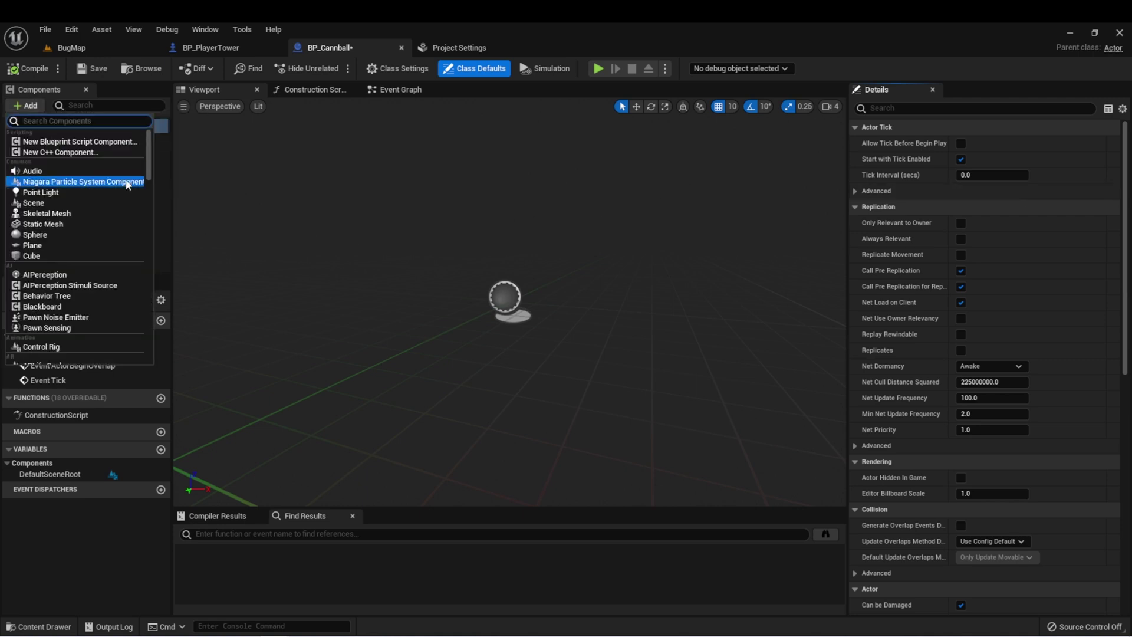
type("c")
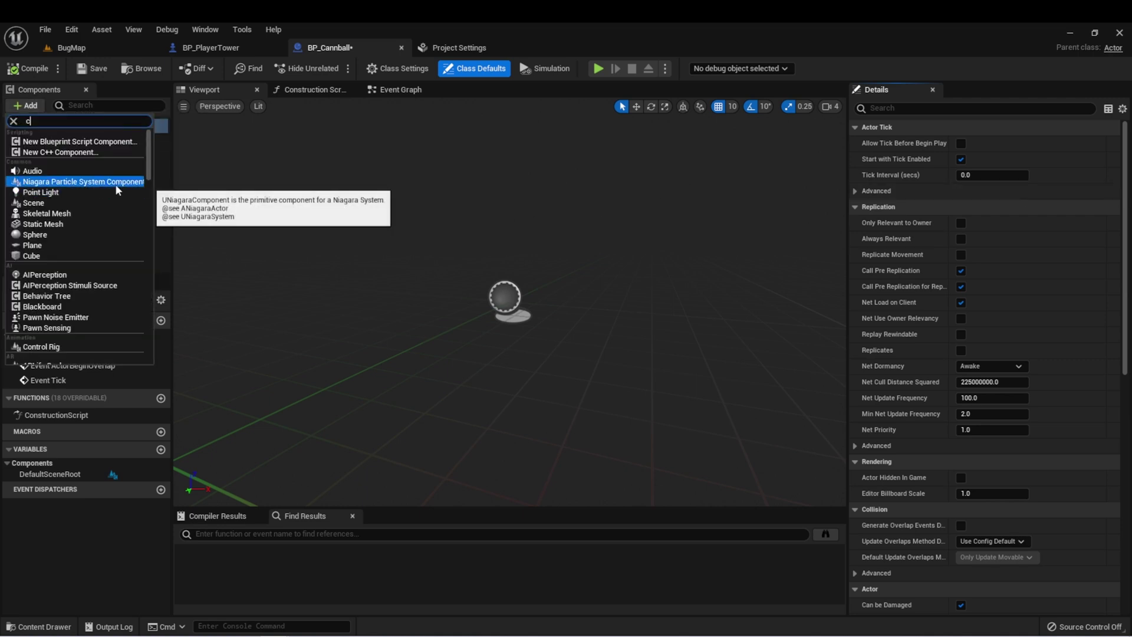
type("oll")
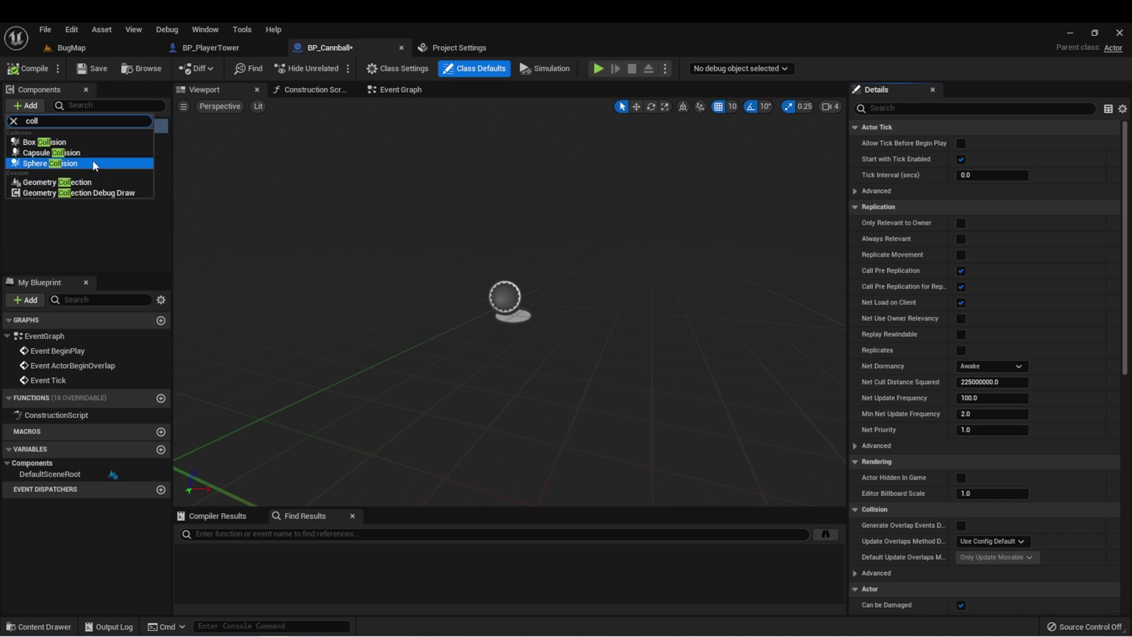
left_click(43, 164)
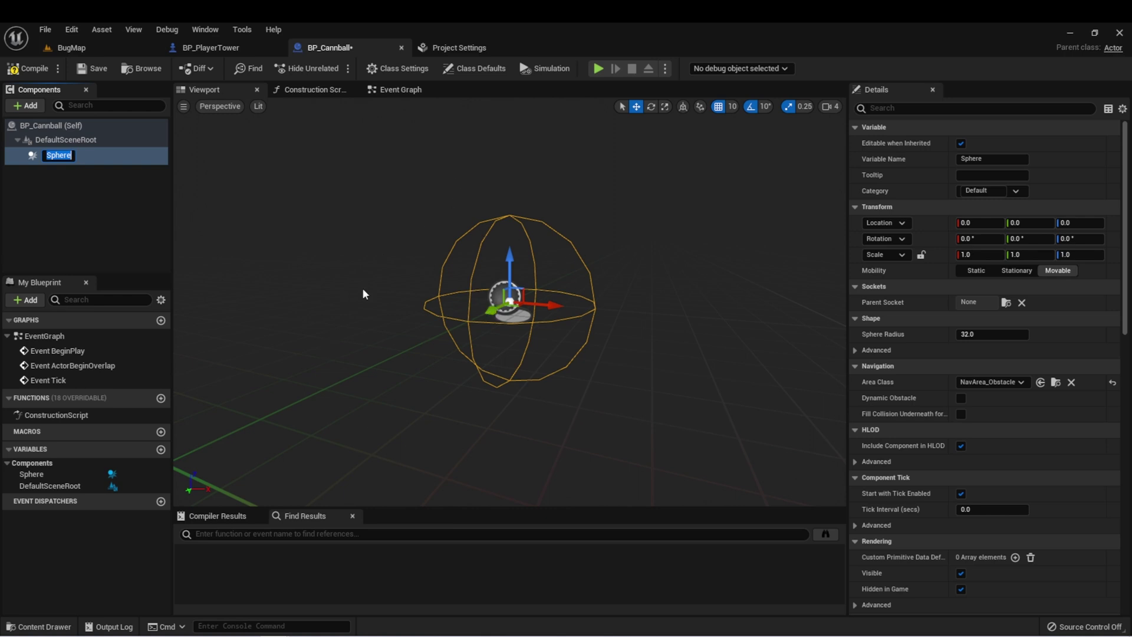
left_click(165, 220)
left_click(80, 156)
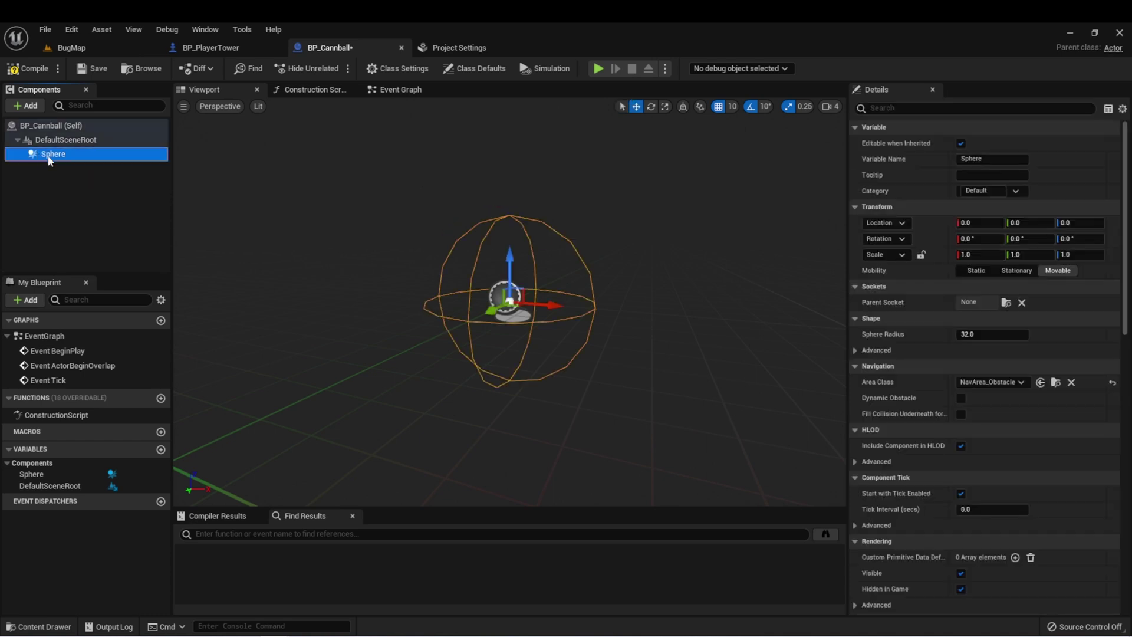
- Add a Sphere mesh named Sphere1 as a child of the collision sphere
left_click(26, 106)
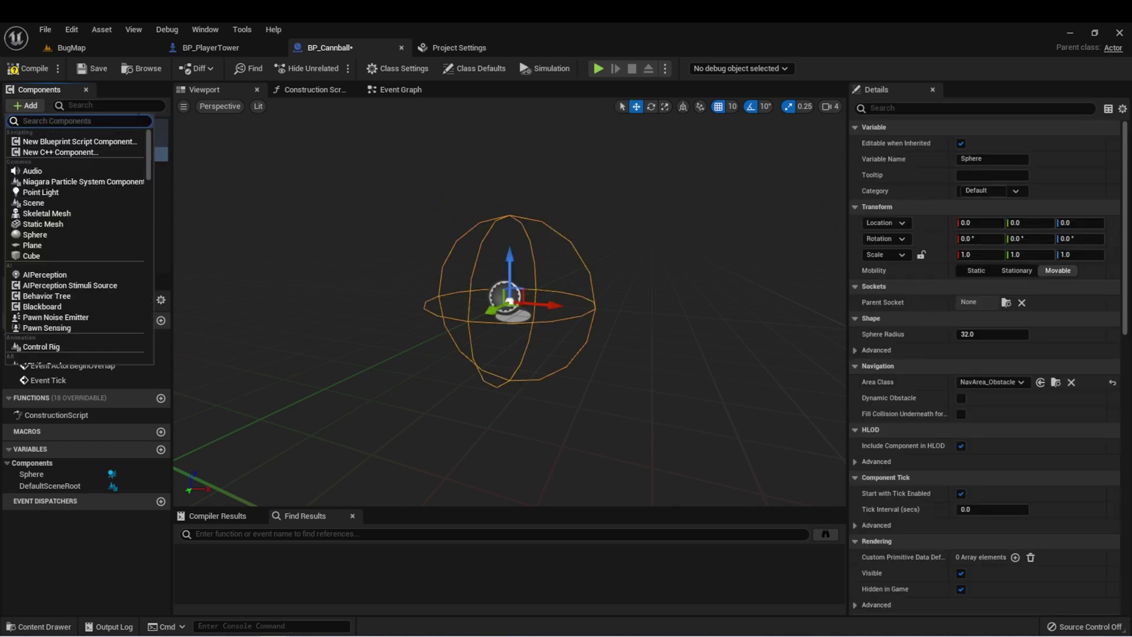
type("sp")
type("h")
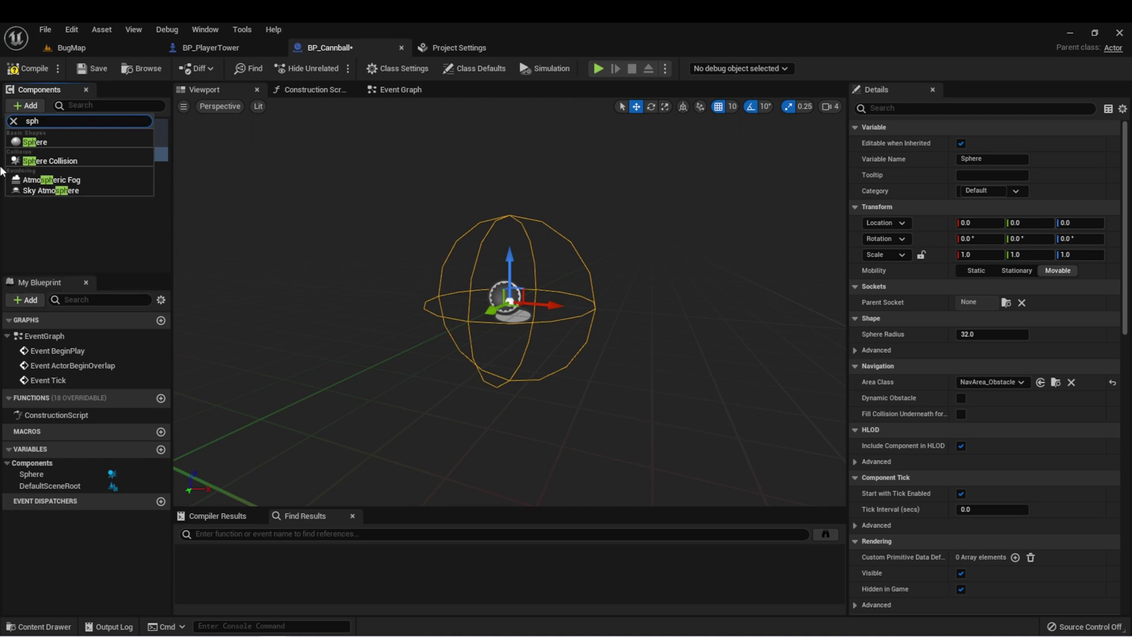
left_click(35, 141)
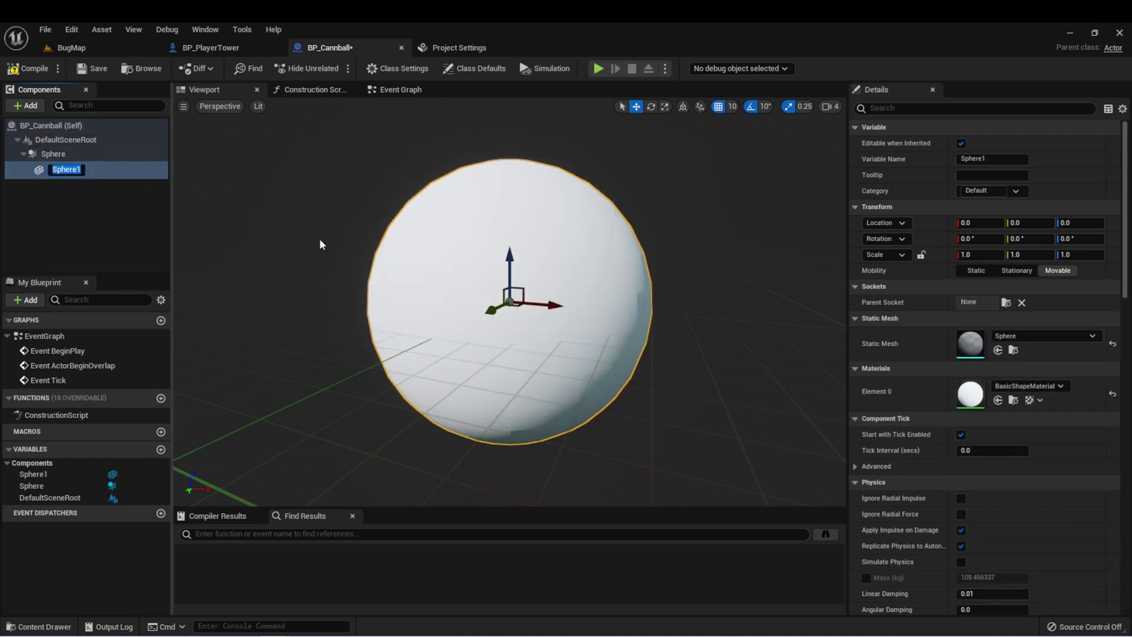
left_click(129, 190)
left_click(67, 168)
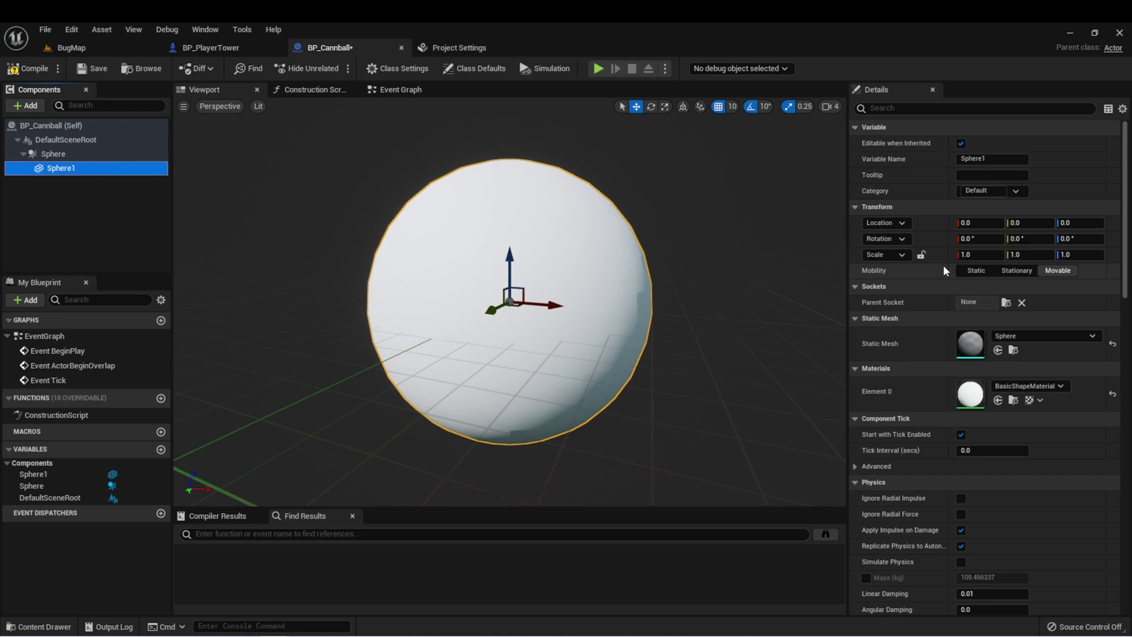
- Scale the sphere mesh uniformly to 0.6 and assign MI_Template_BaseGray_Metal
left_click(922, 255)
left_click_drag(984, 254, 894, 253)
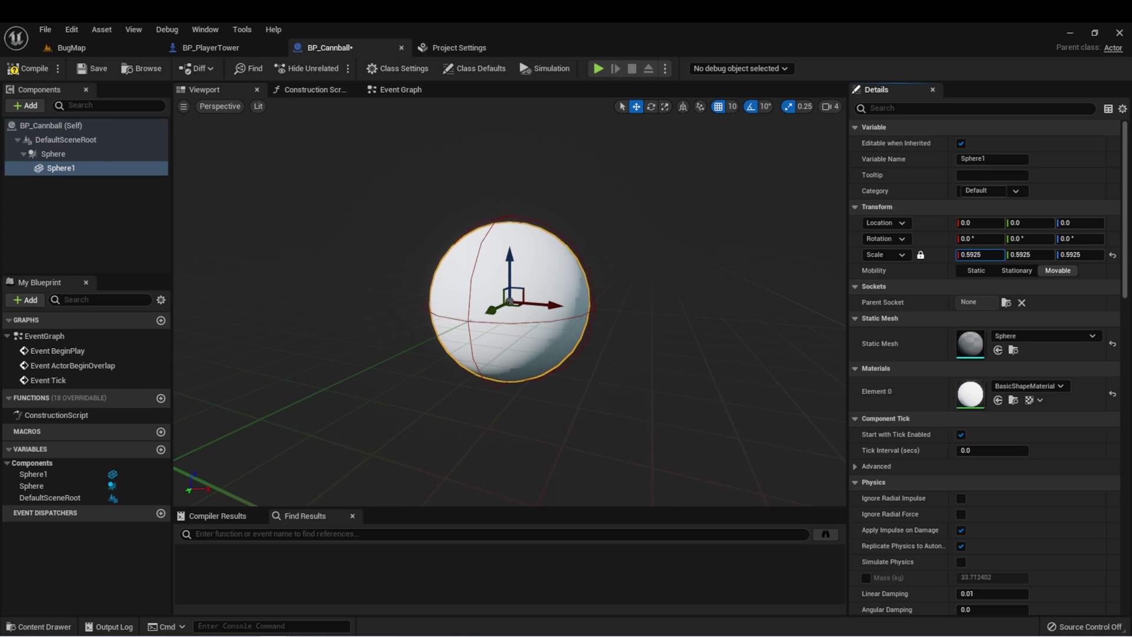
left_click_drag(893, 254, 902, 253)
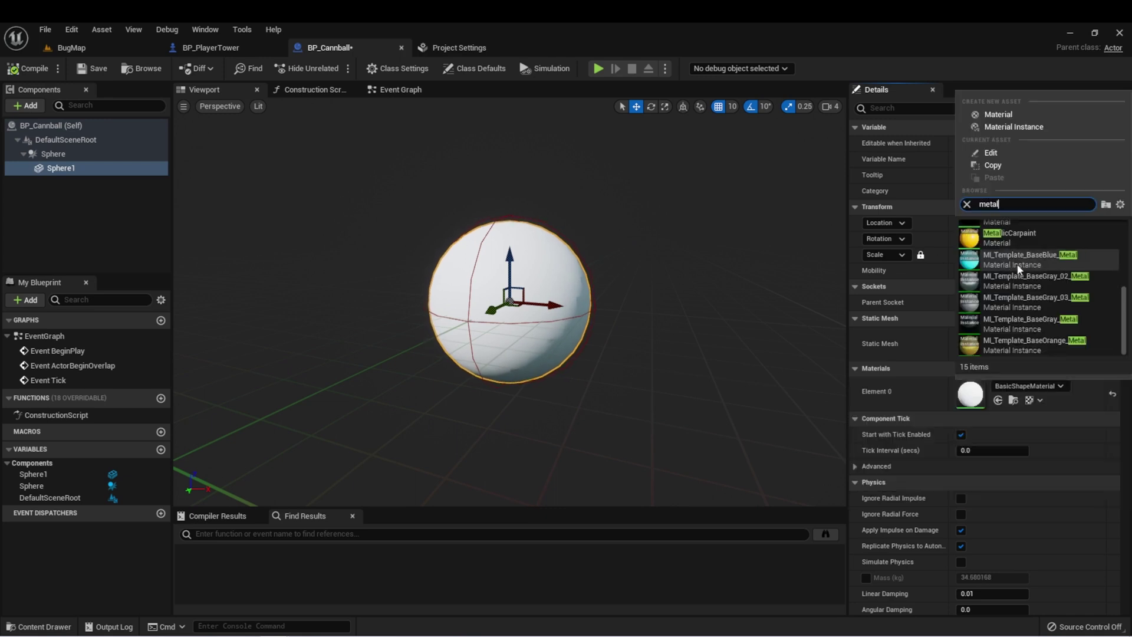
left_click(1018, 319)
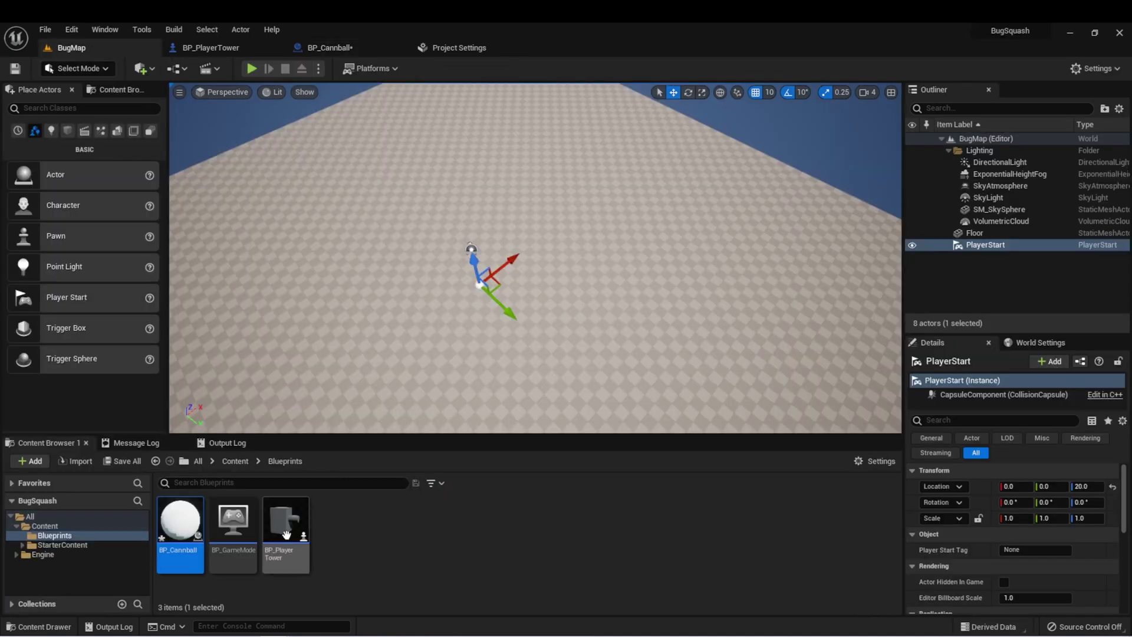
left_click_drag(285, 529, 551, 317)
right_click_drag(551, 317, 551, 317)
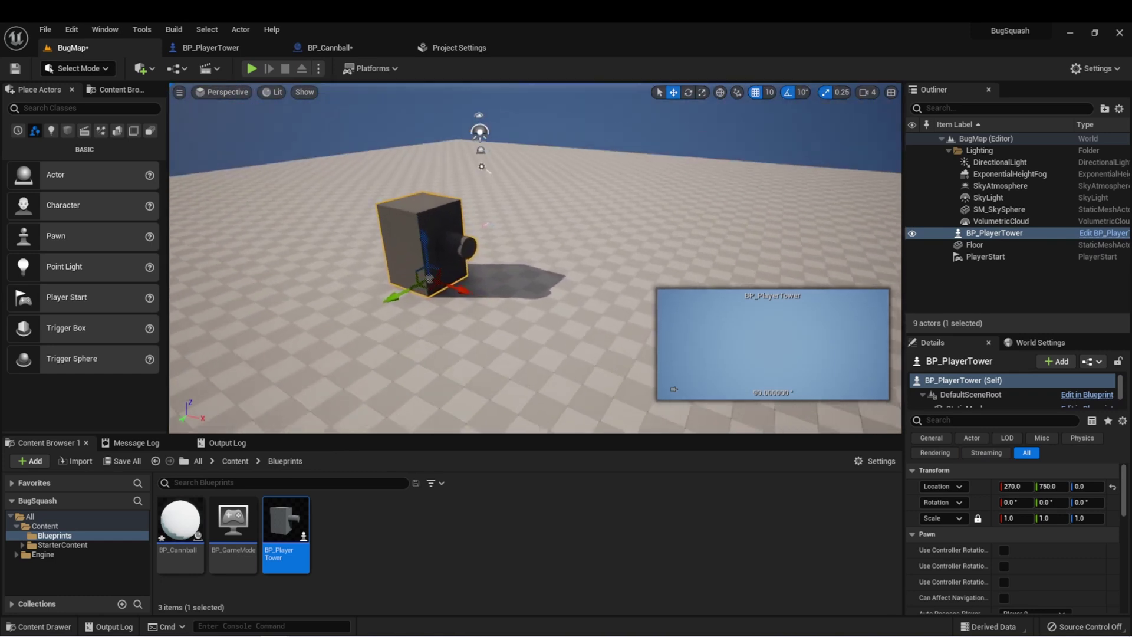
right_click_drag(369, 413, 369, 413)
left_click_drag(182, 522, 509, 297)
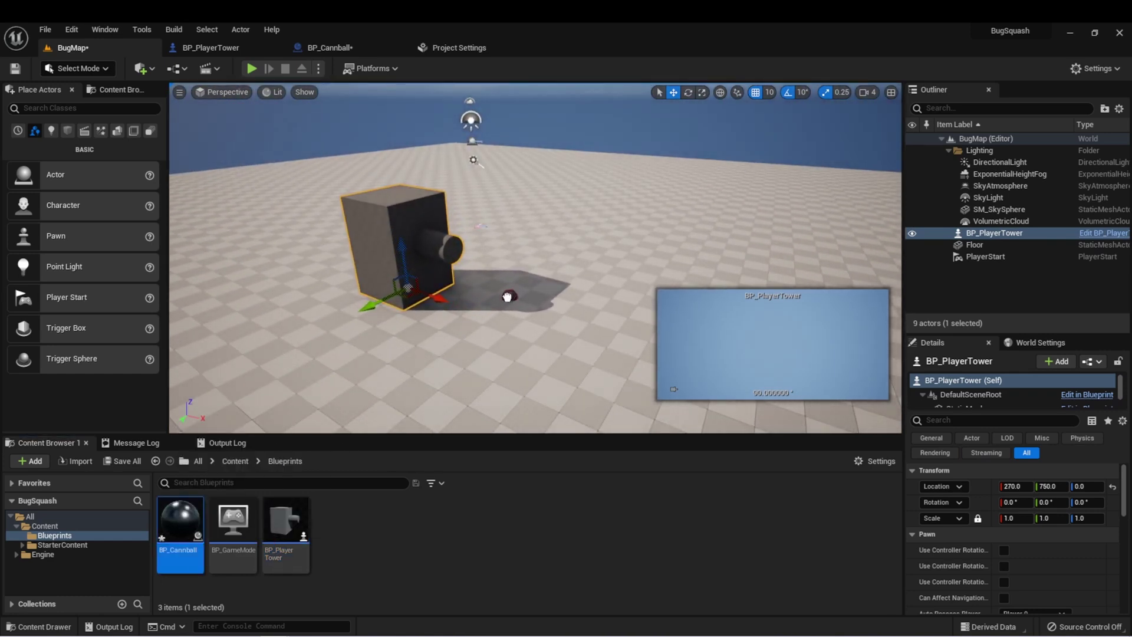
right_click_drag(509, 296, 482, 299)
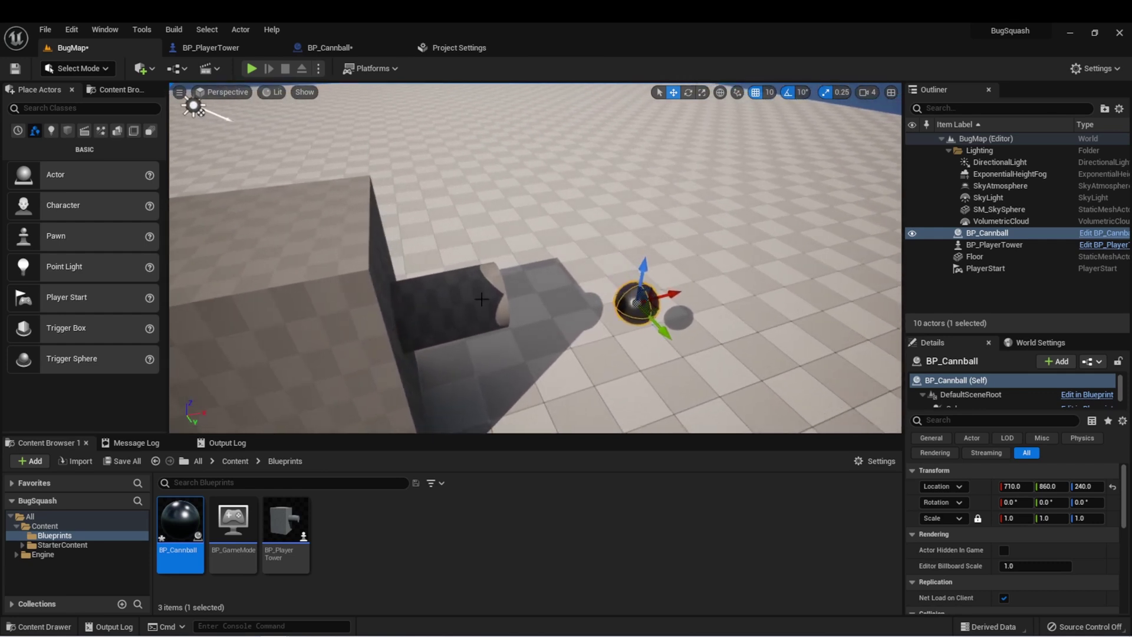
left_click_drag(664, 332, 593, 282)
right_click_drag(592, 281, 511, 191)
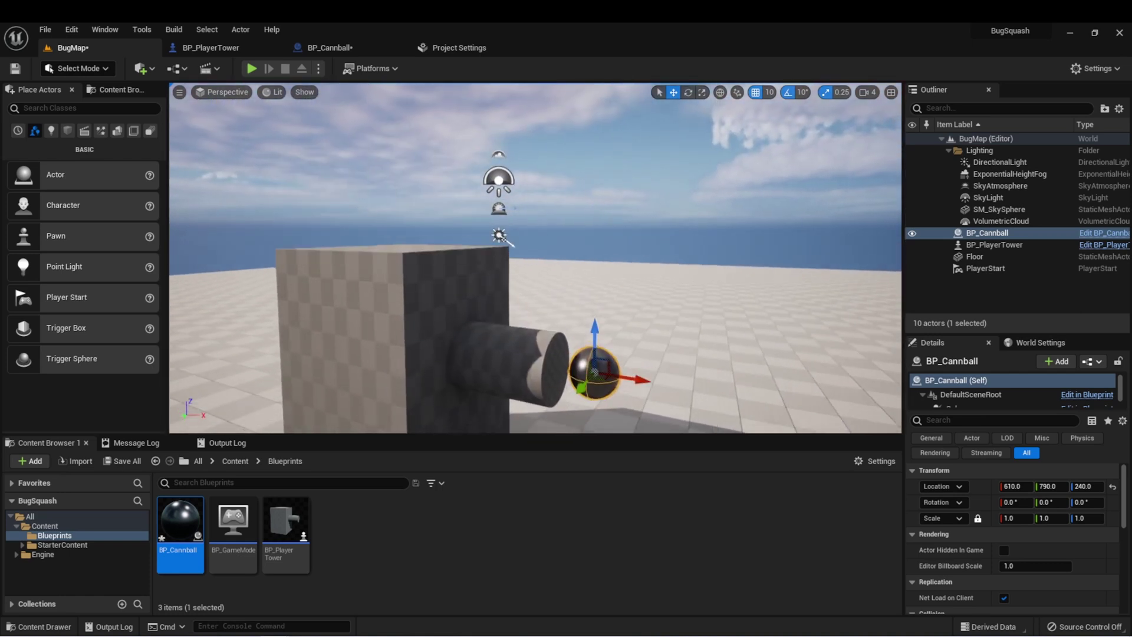
right_click_drag(512, 192, 556, 312)
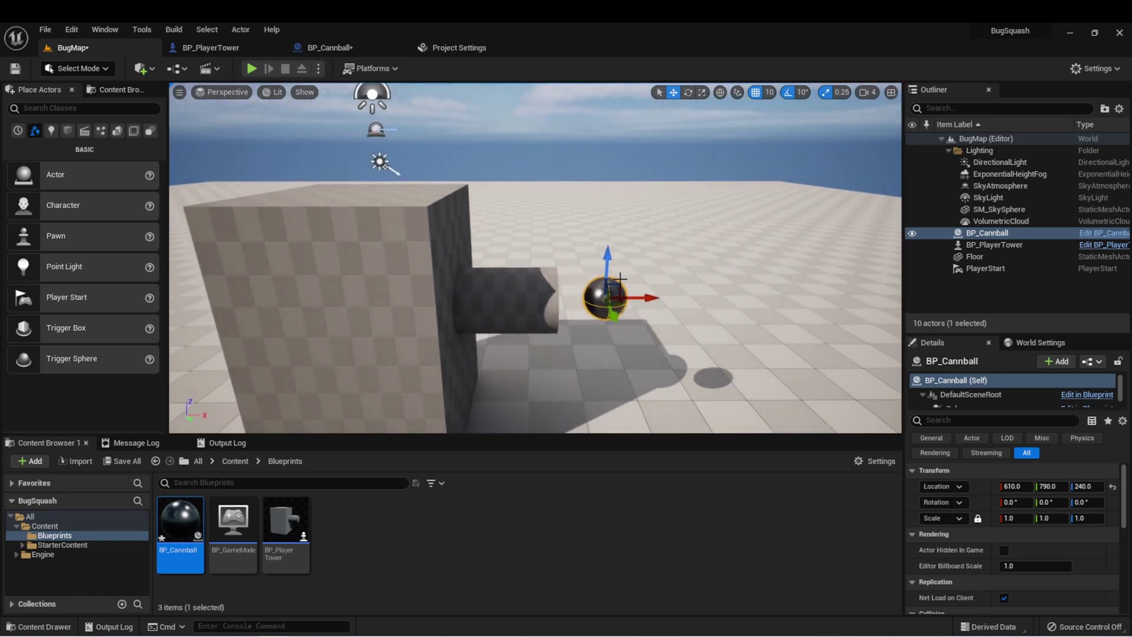
key("Delete")
left_click(410, 308)
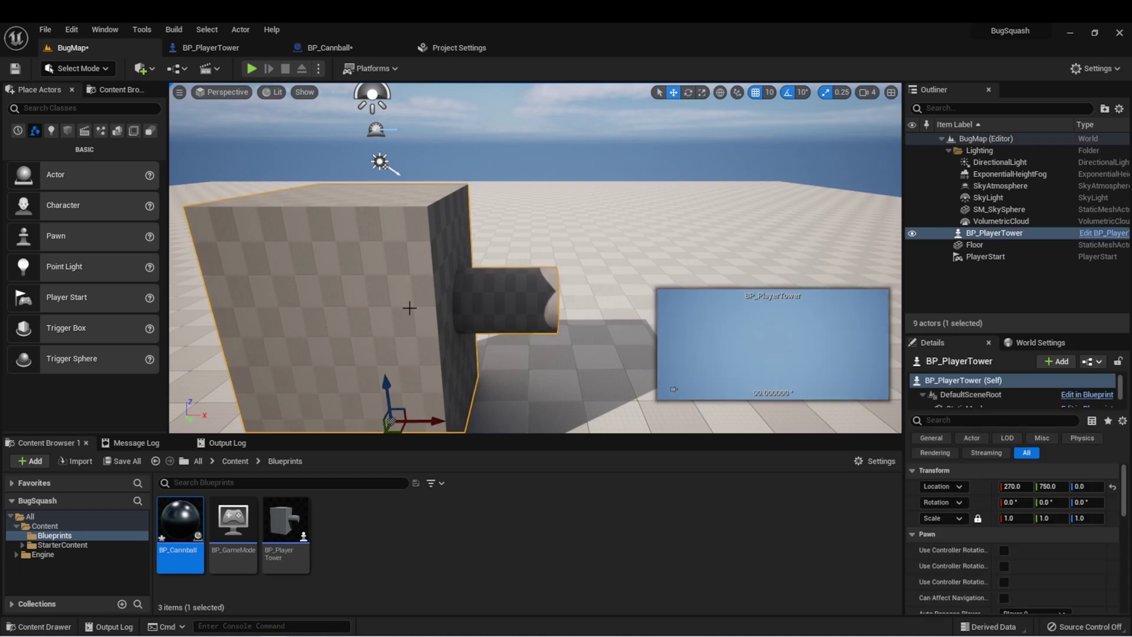
key("Delete")
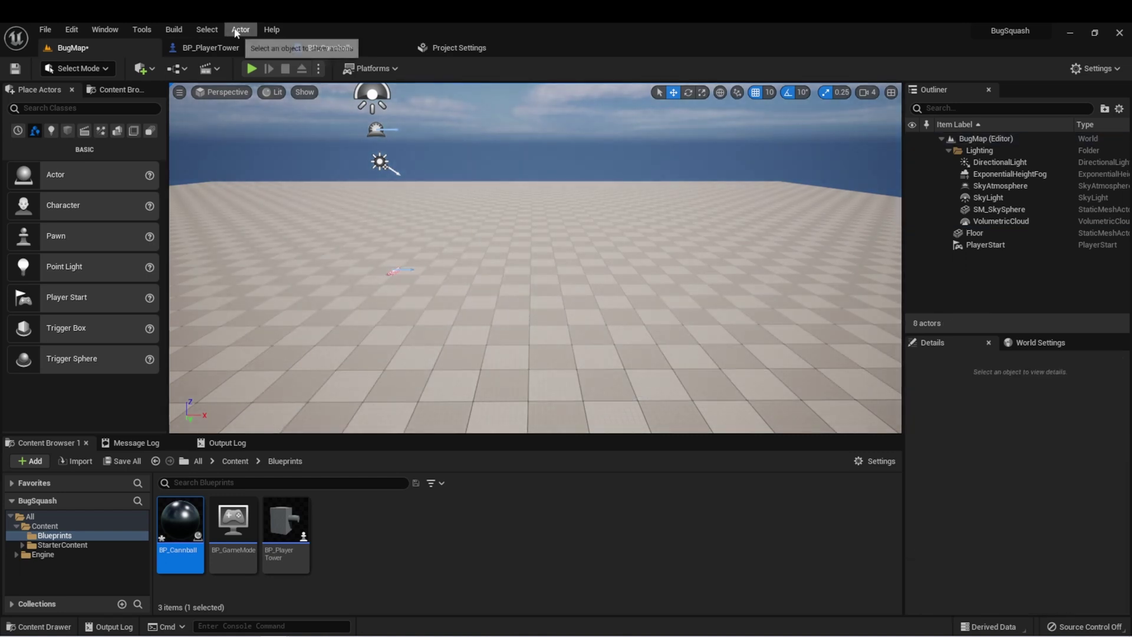
- In BP_PlayerTower, replace Print String with a Spawn Actor from Class node on FireCannon Pressed
left_click(218, 51)
left_click(567, 346)
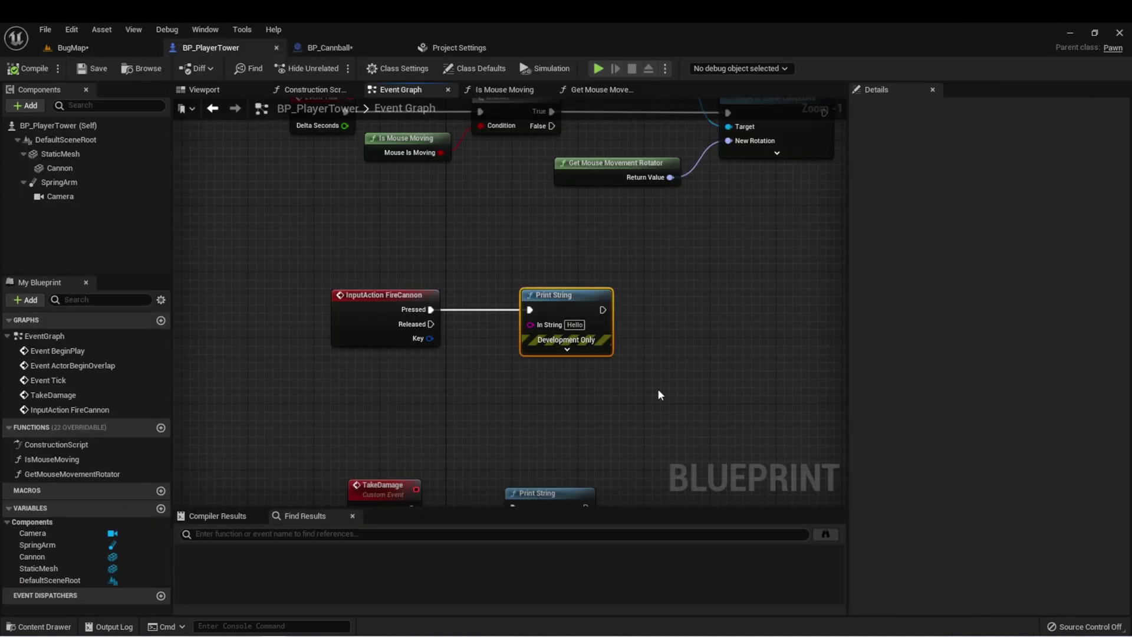
key("Delete")
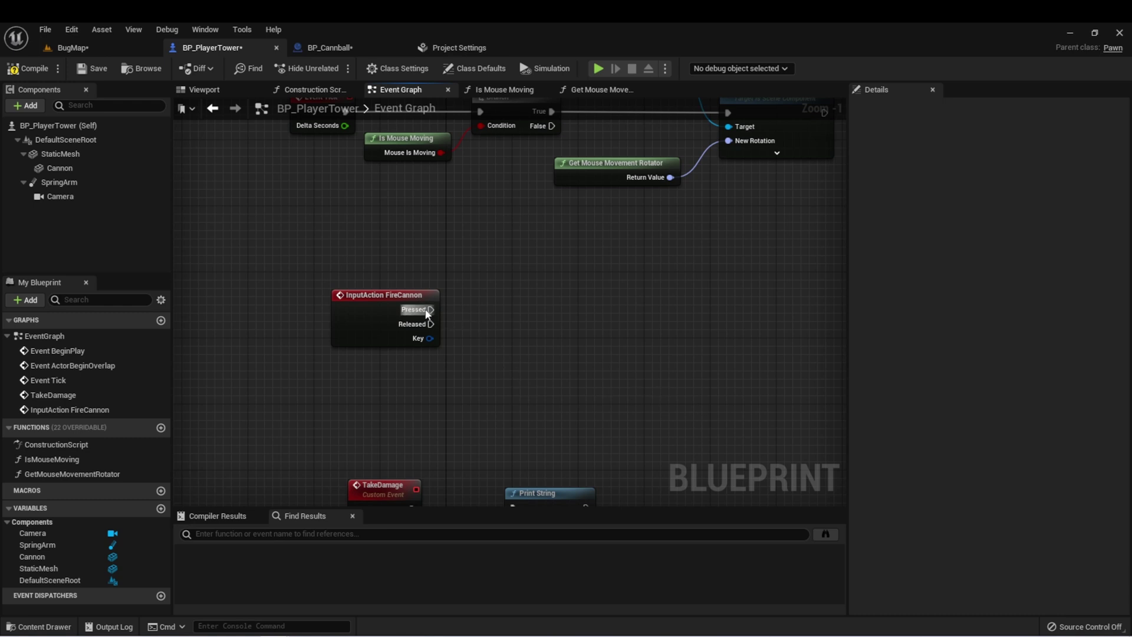
mouse_move(431, 309)
left_mouse_down()
mouse_move(714, 268)
mouse_move(692, 286)
left_mouse_up()
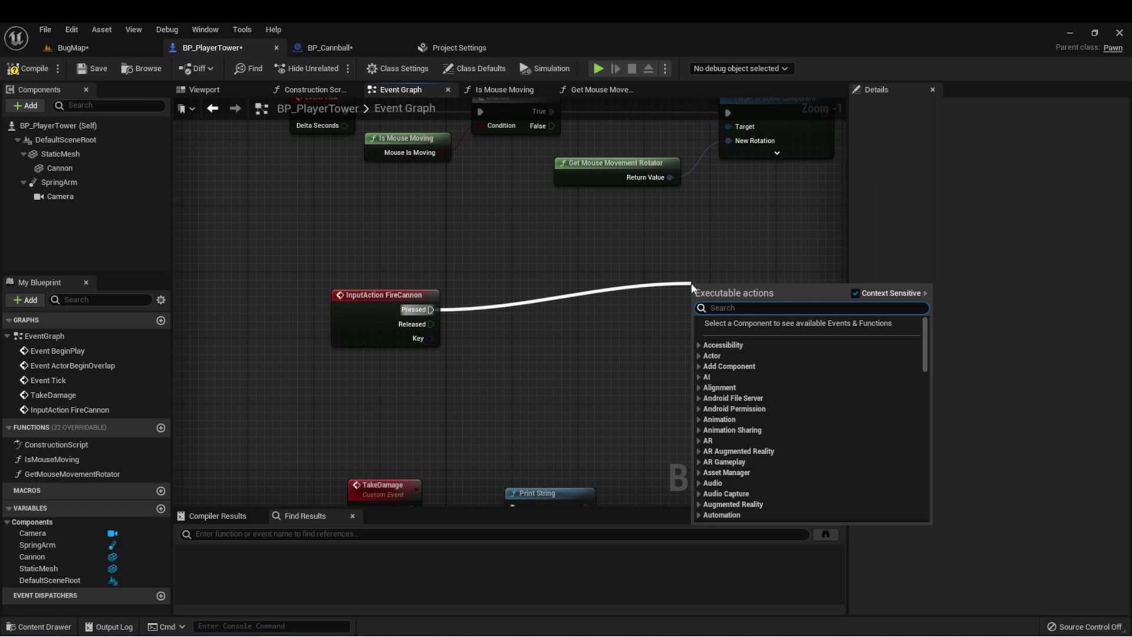
type("spawn")
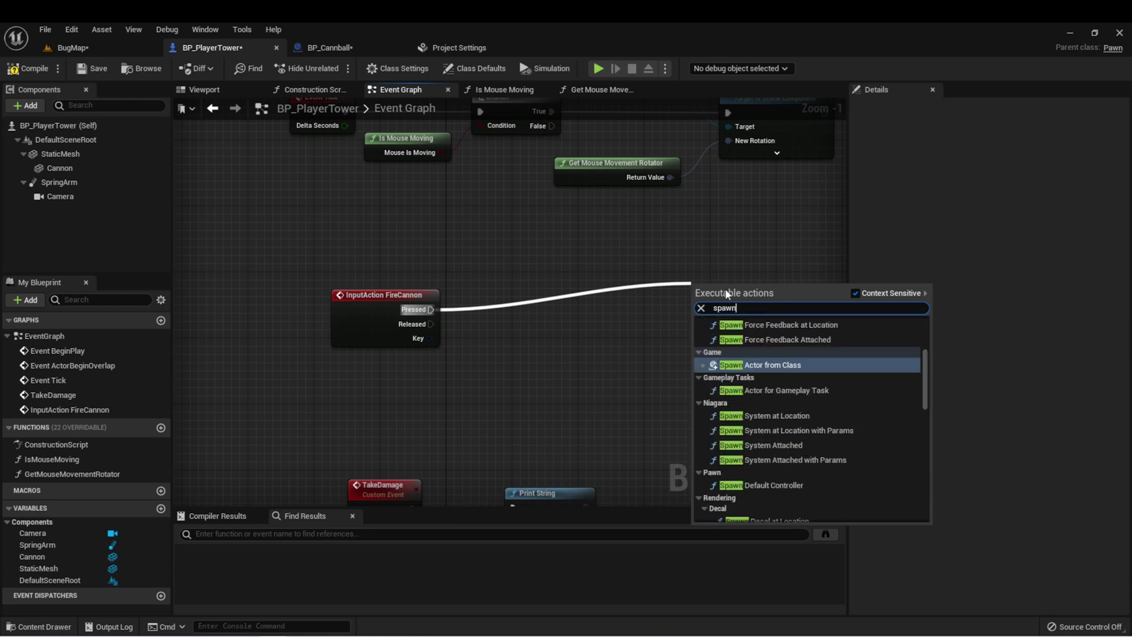
left_click(757, 369)
right_click_drag(801, 294, 814, 214)
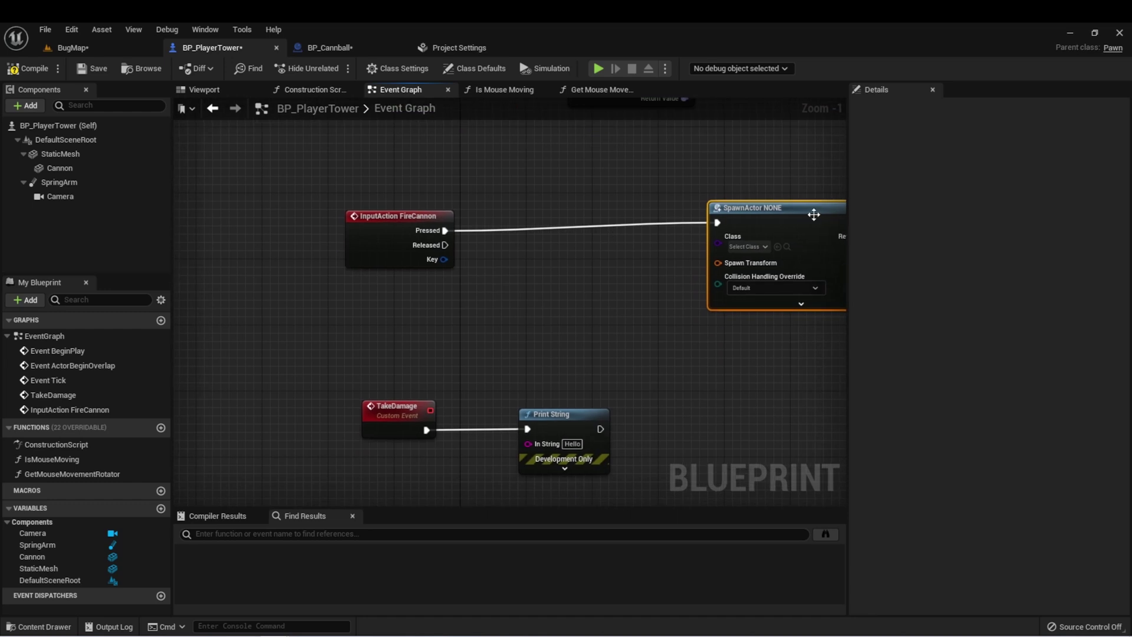
left_click_drag(814, 214, 740, 223)
- Set the spawn class to BP_Cannball and begin renaming the BP_Cannball asset in BugMap
left_click(673, 255)
type("cann")
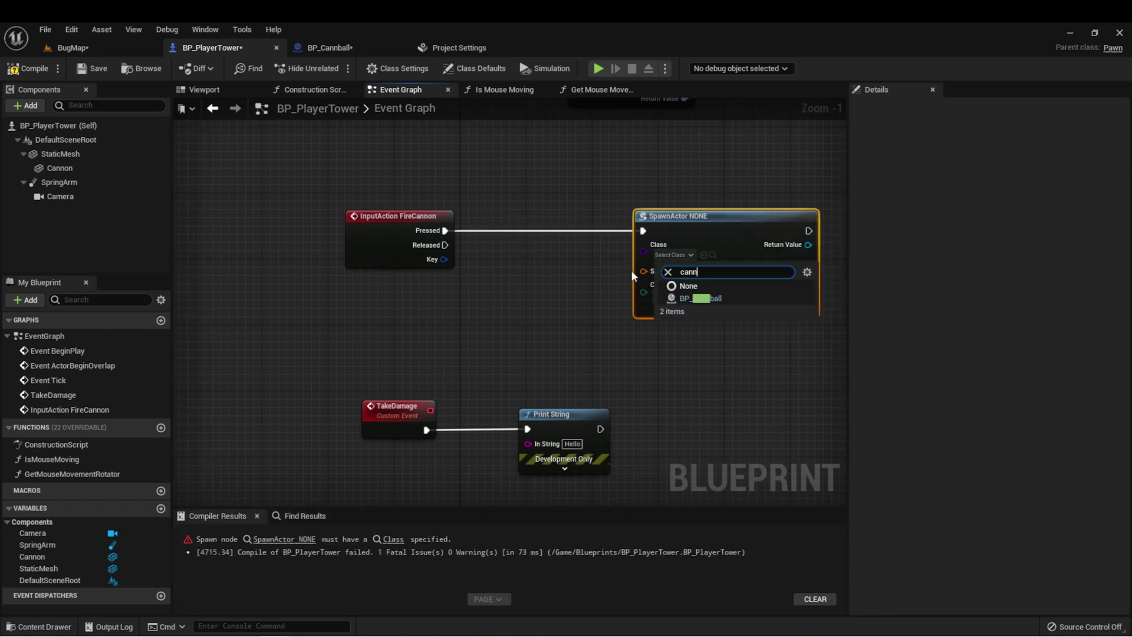
left_click(699, 299)
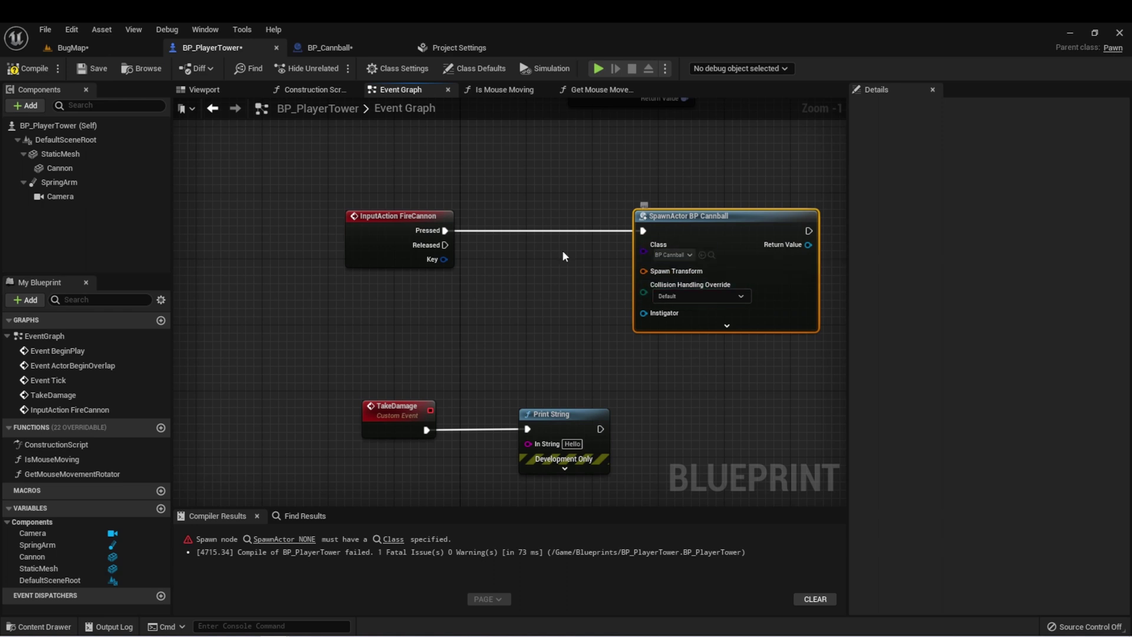
left_click(71, 47)
left_click(180, 535)
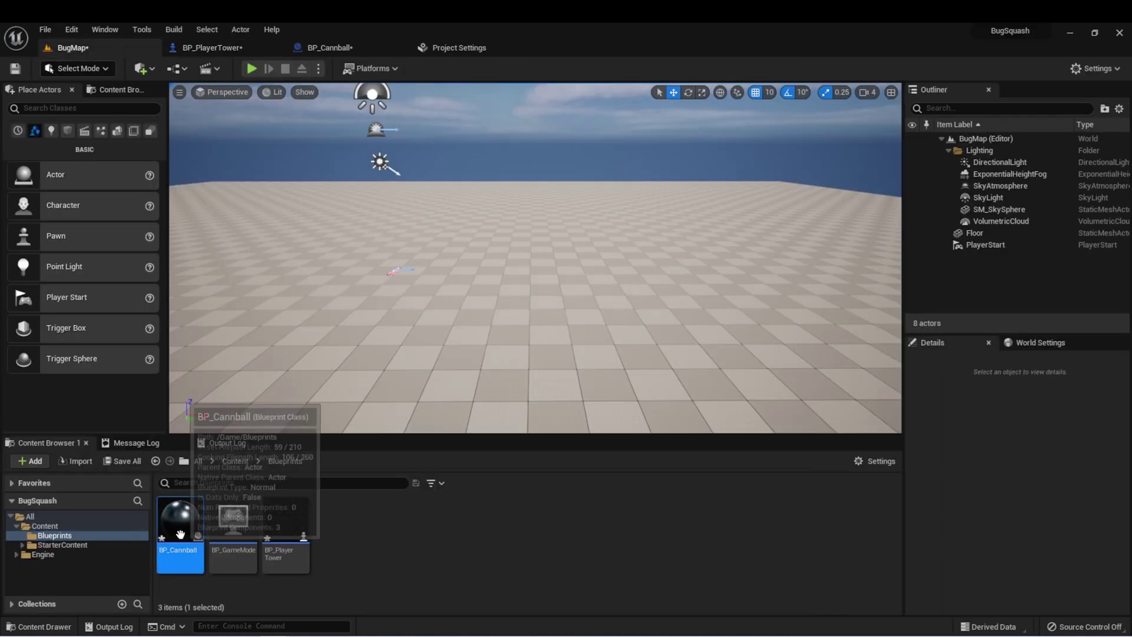
left_click(184, 553)
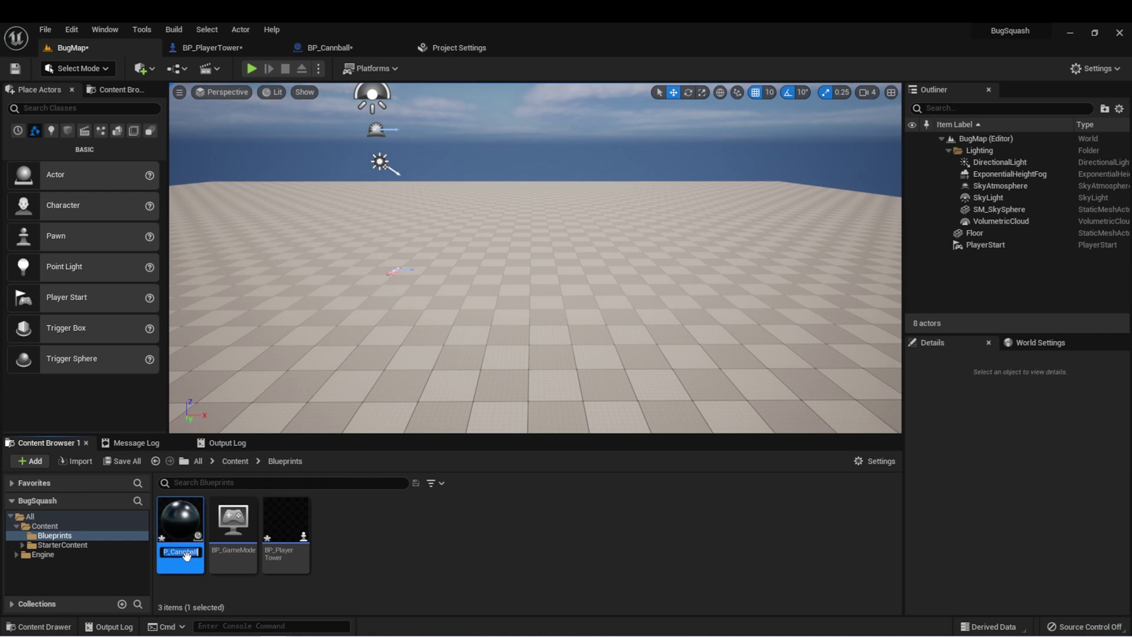
type("BP_Cannon")
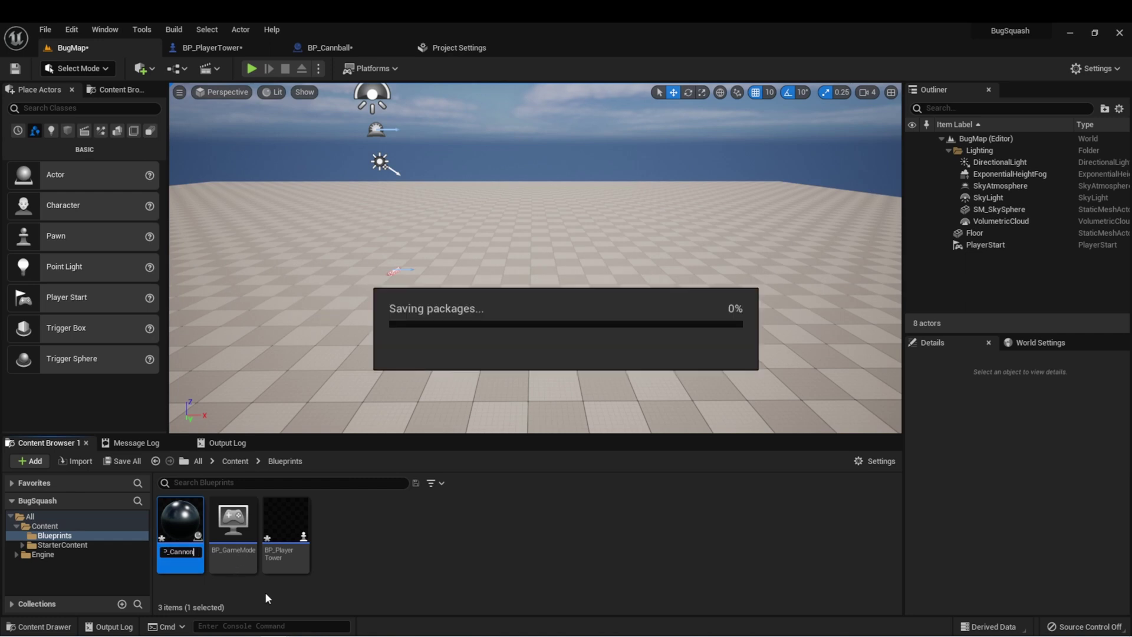
- In BP_PlayerTower's Left wireframe view, add an Arrow component under Cannon
left_click(210, 47)
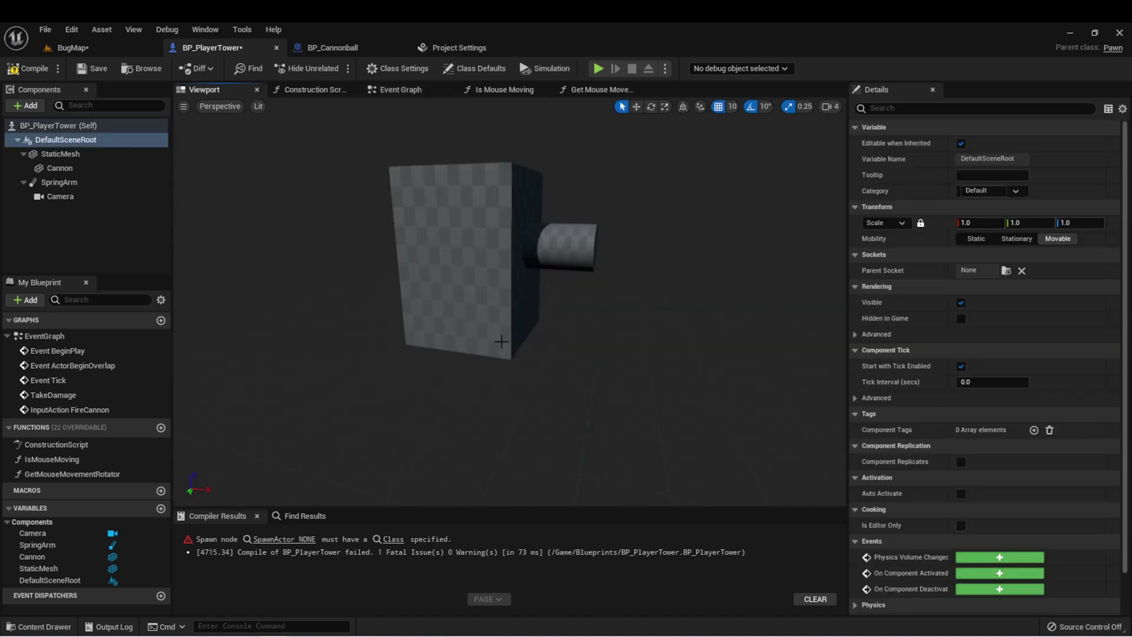
left_click(220, 107)
left_click(337, 208)
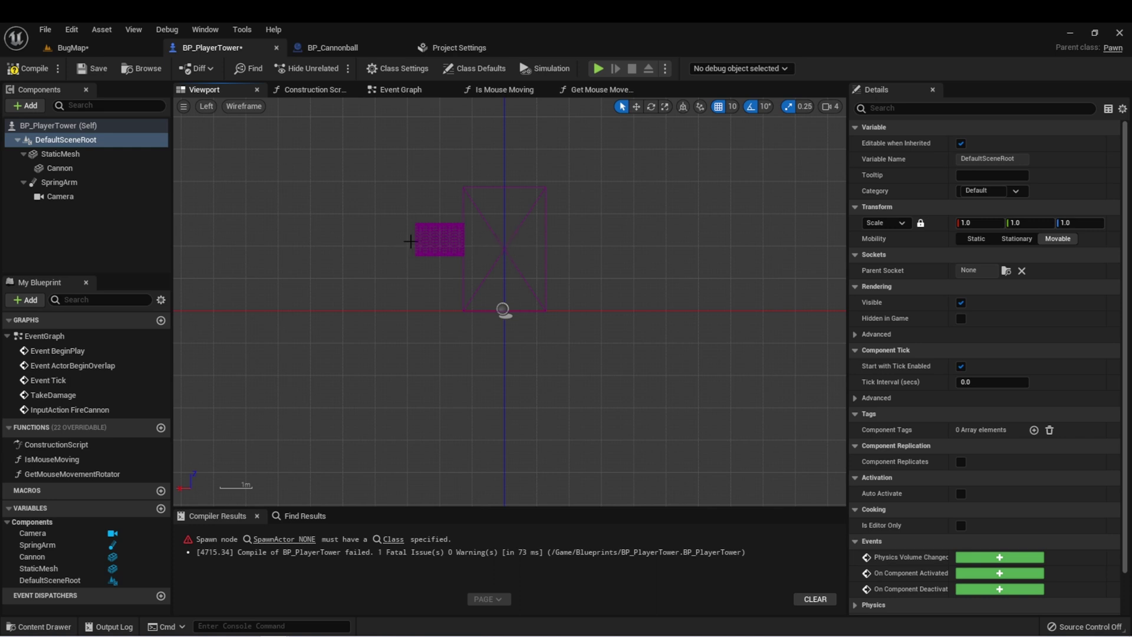
left_click(60, 168)
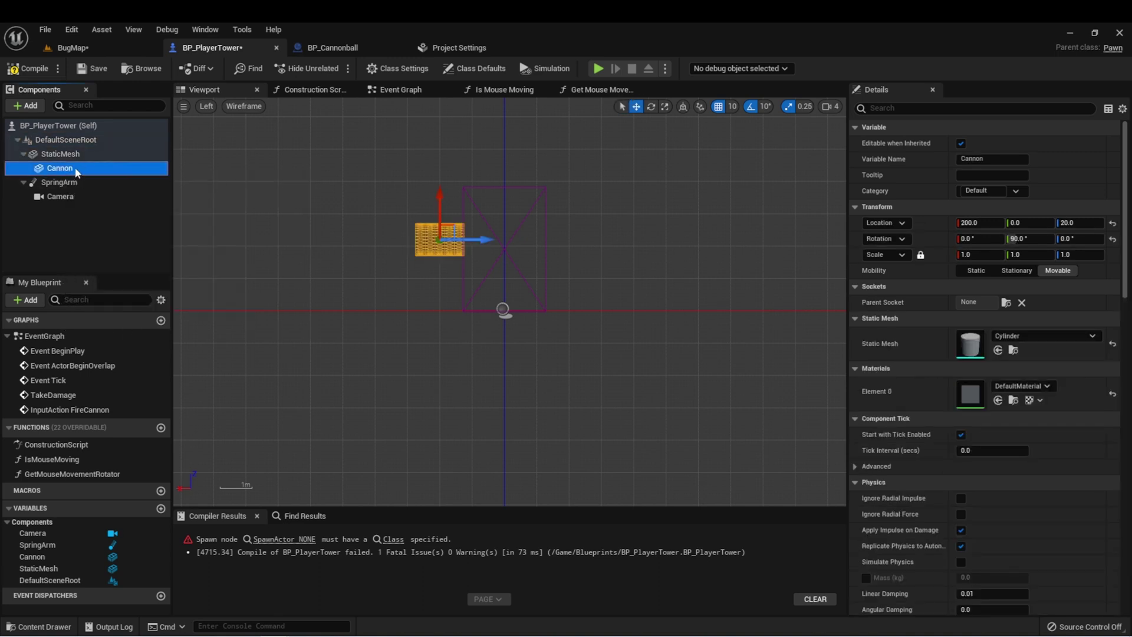
left_click(27, 106)
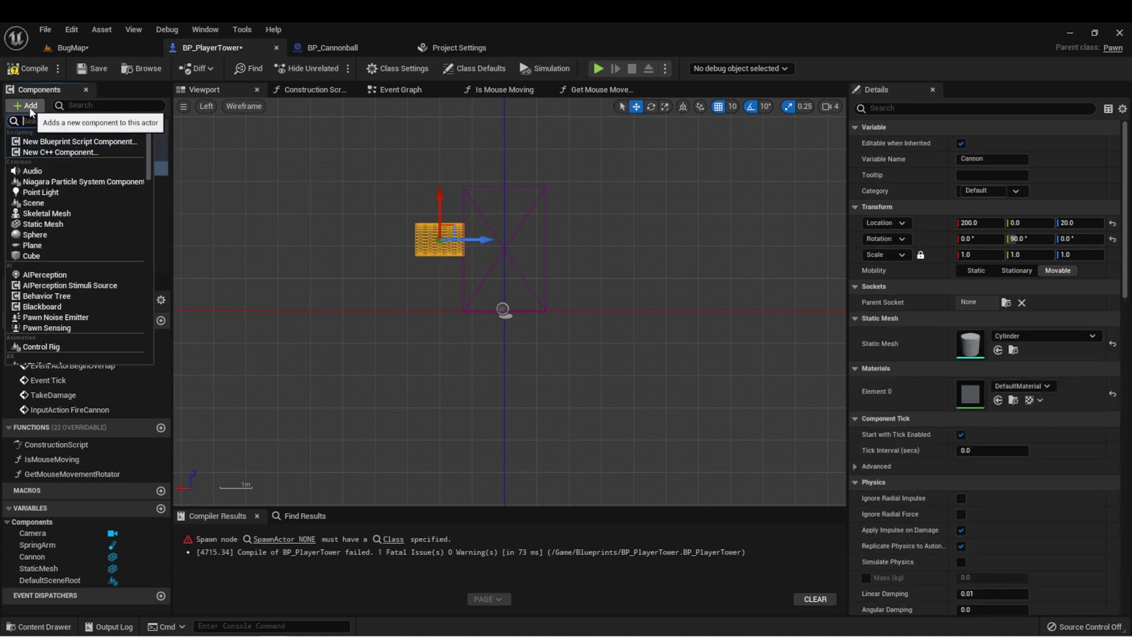
type("arrow")
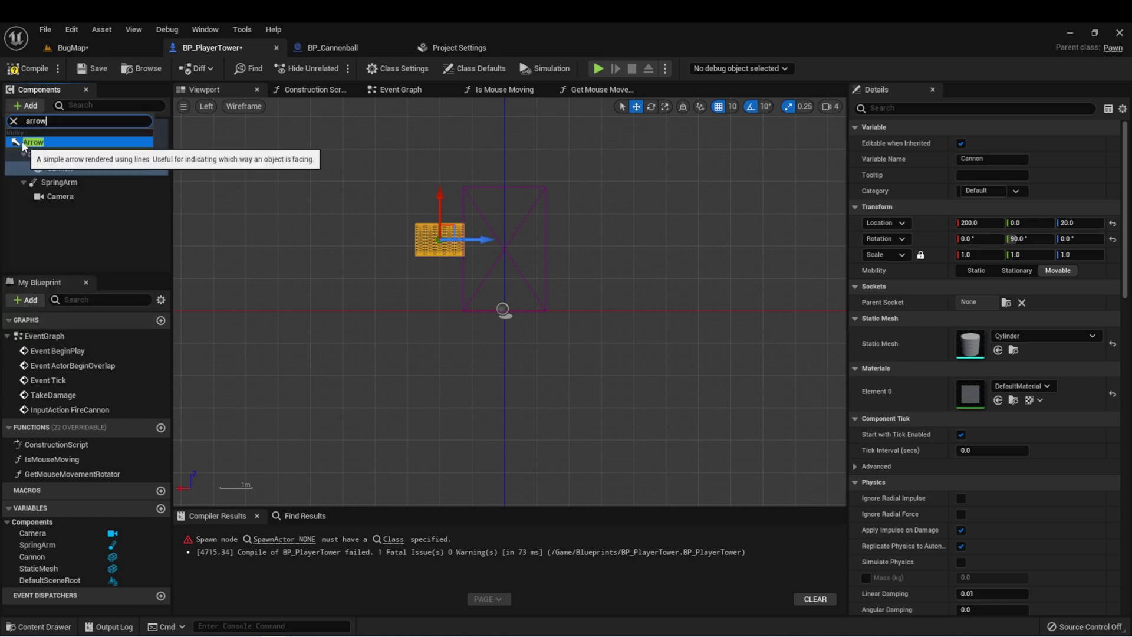
left_click(34, 144)
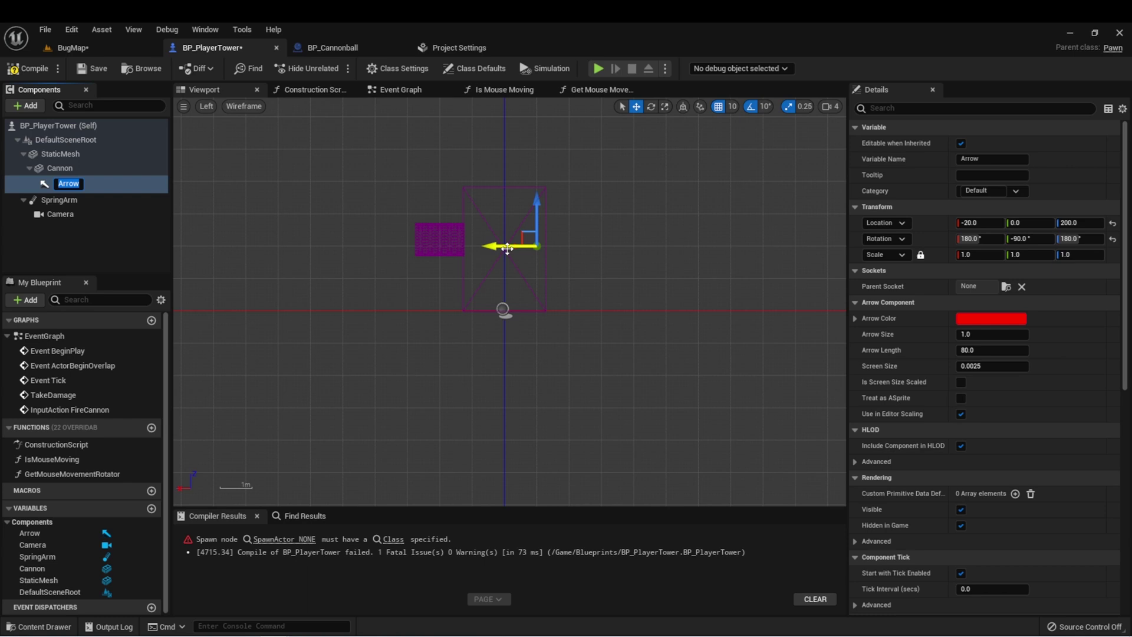
key("Return")
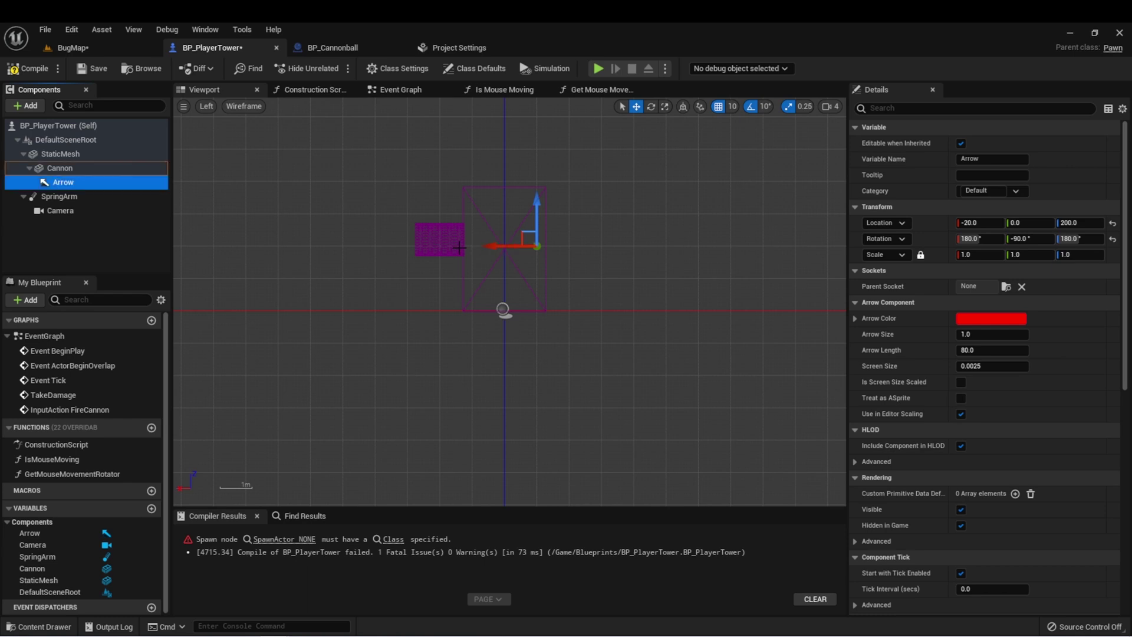
- Position the Arrow just past the cannon barrel's tip and check it in Perspective view
left_click_drag(492, 246, 354, 236)
left_click_drag(398, 205, 403, 198)
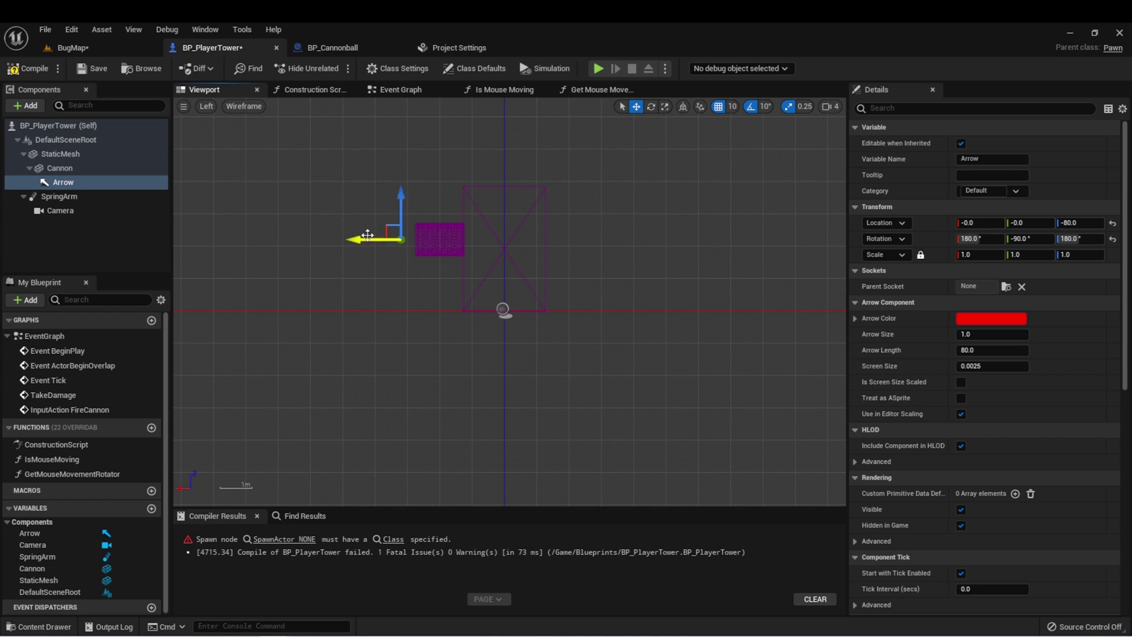
left_click_drag(367, 235, 362, 238)
left_click(207, 106)
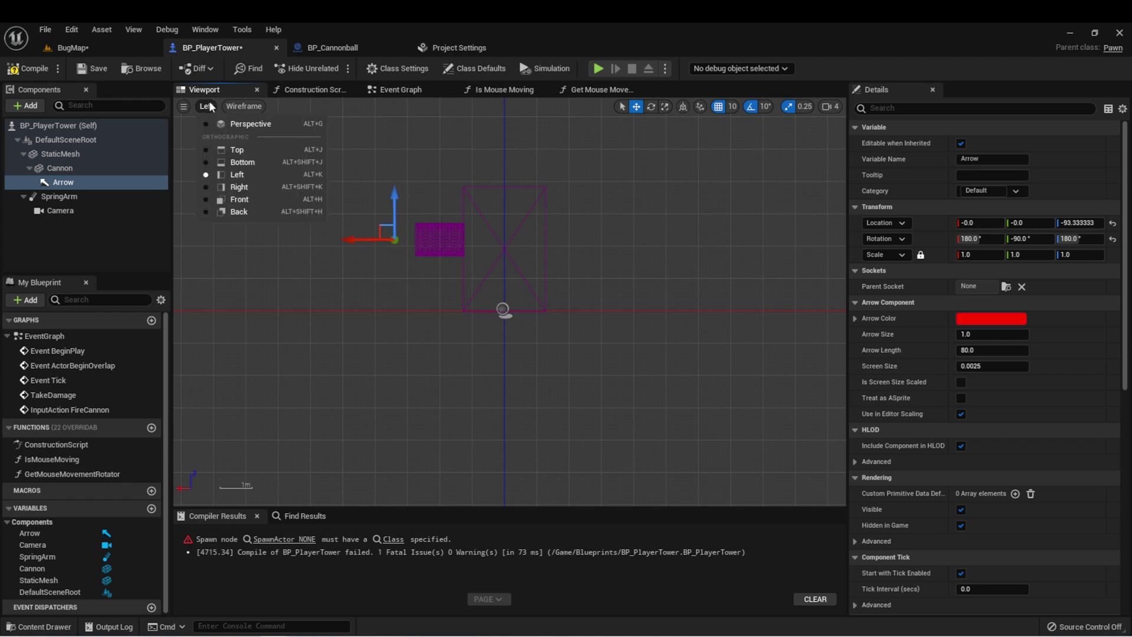
left_click(241, 119)
left_click(540, 253)
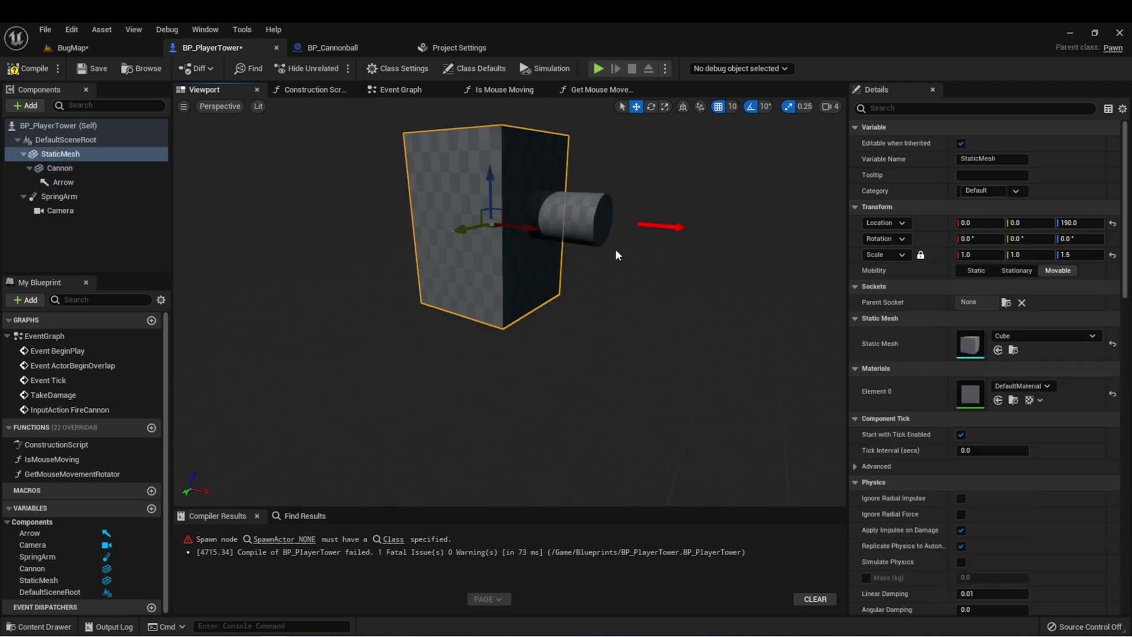
left_click(639, 228)
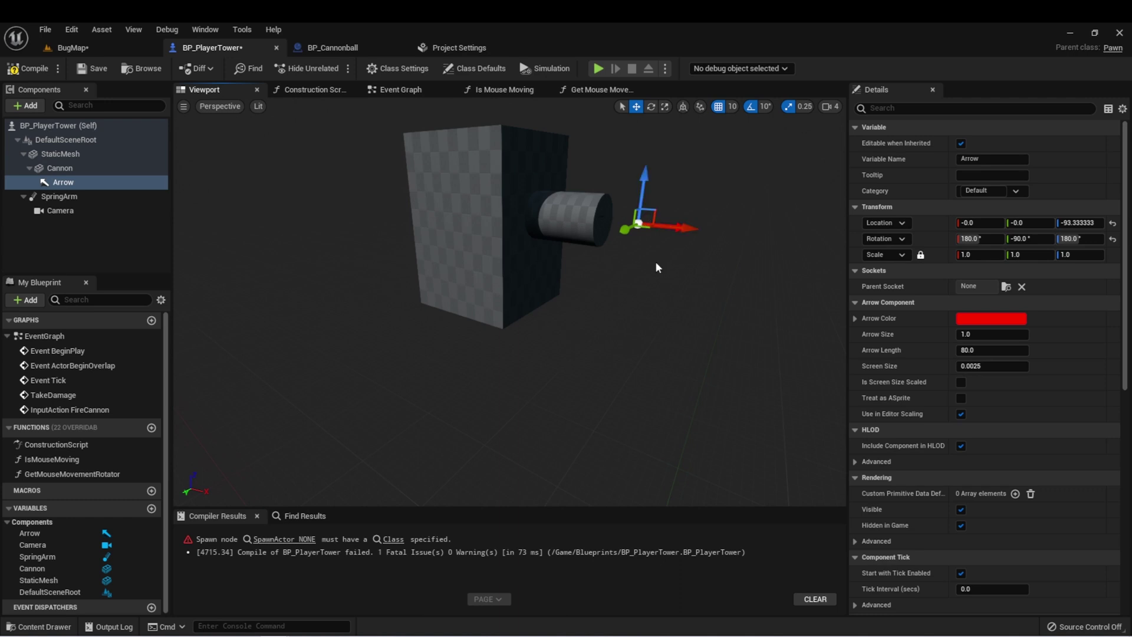
- Feed the Arrow's Get World Transform into Spawn Transform and compile BP_PlayerTower
left_click(401, 90)
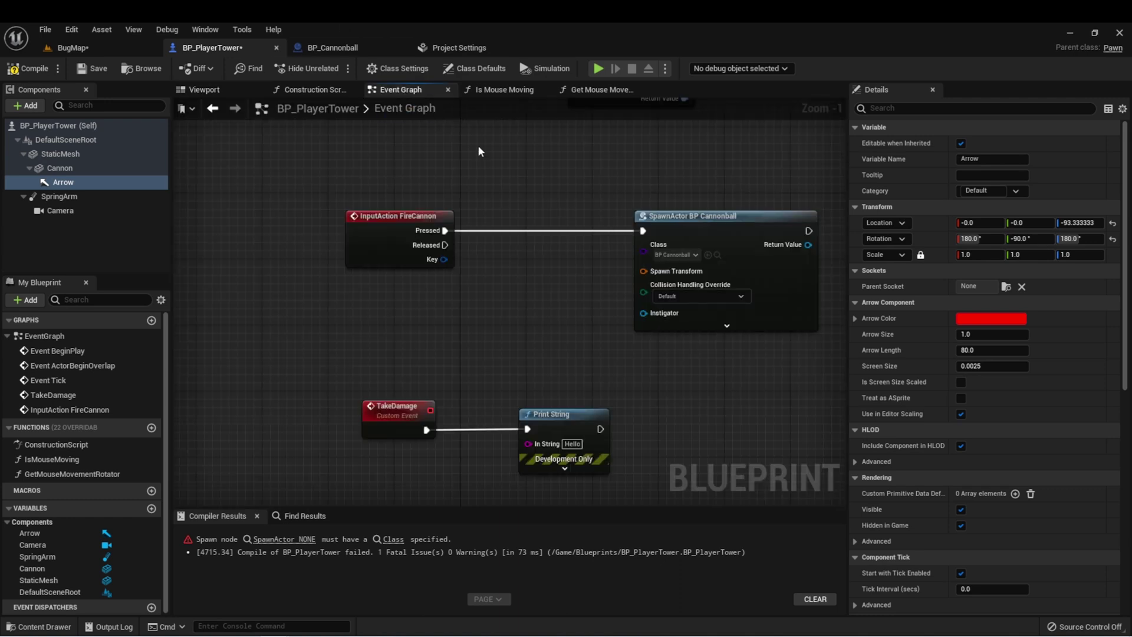
mouse_move(63, 182)
left_mouse_down()
mouse_move(123, 220)
mouse_move(484, 346)
mouse_move(439, 305)
left_mouse_up()
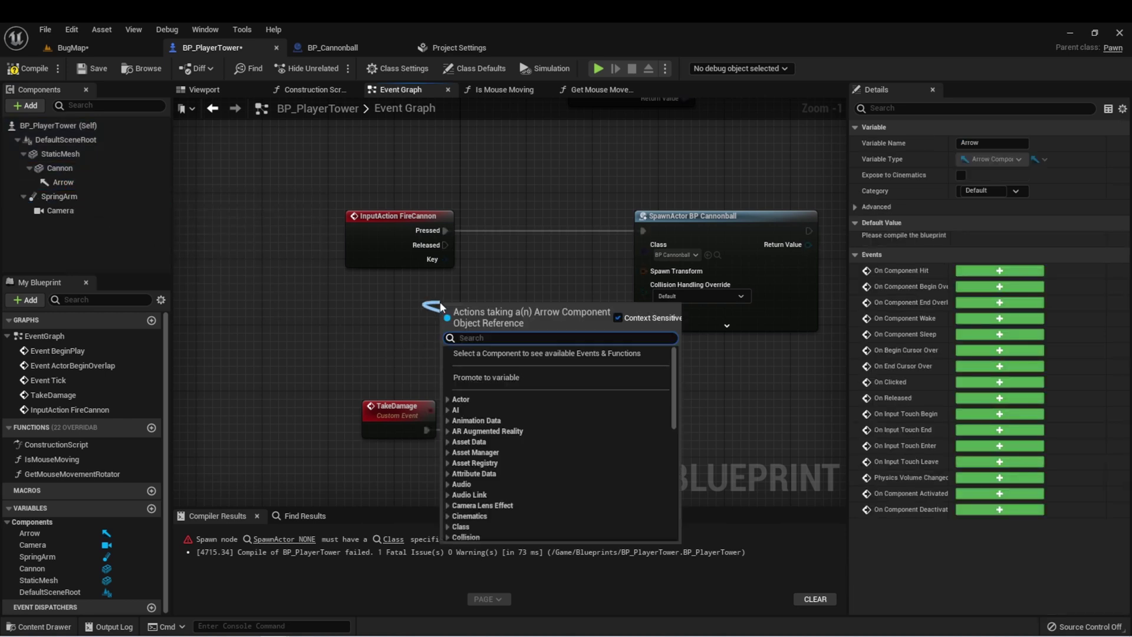
type("getwor")
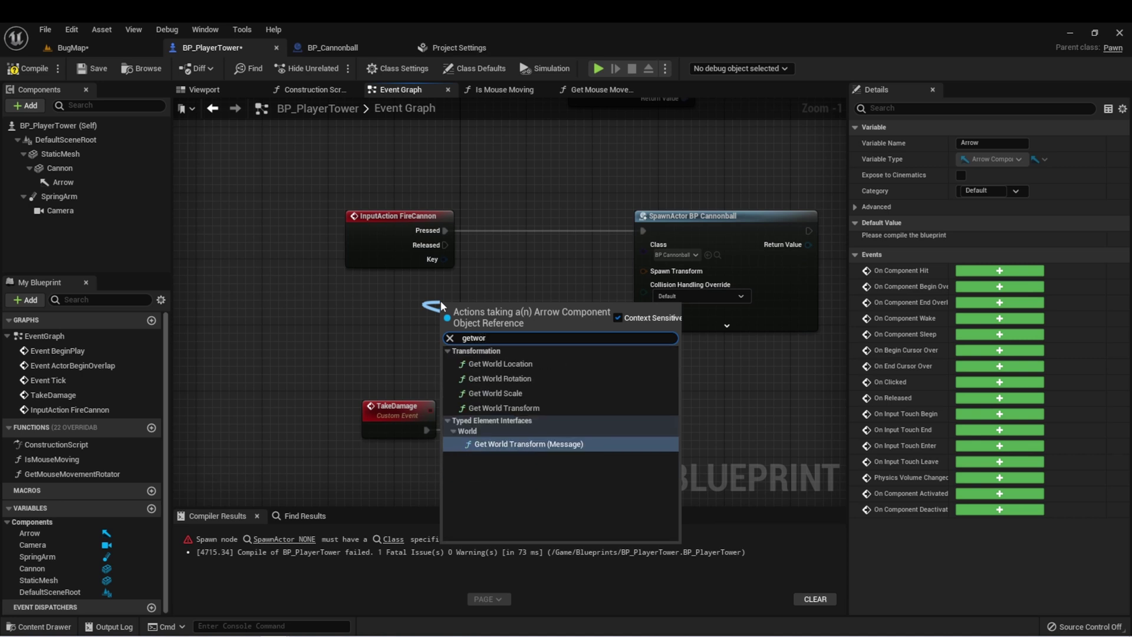
left_click(511, 408)
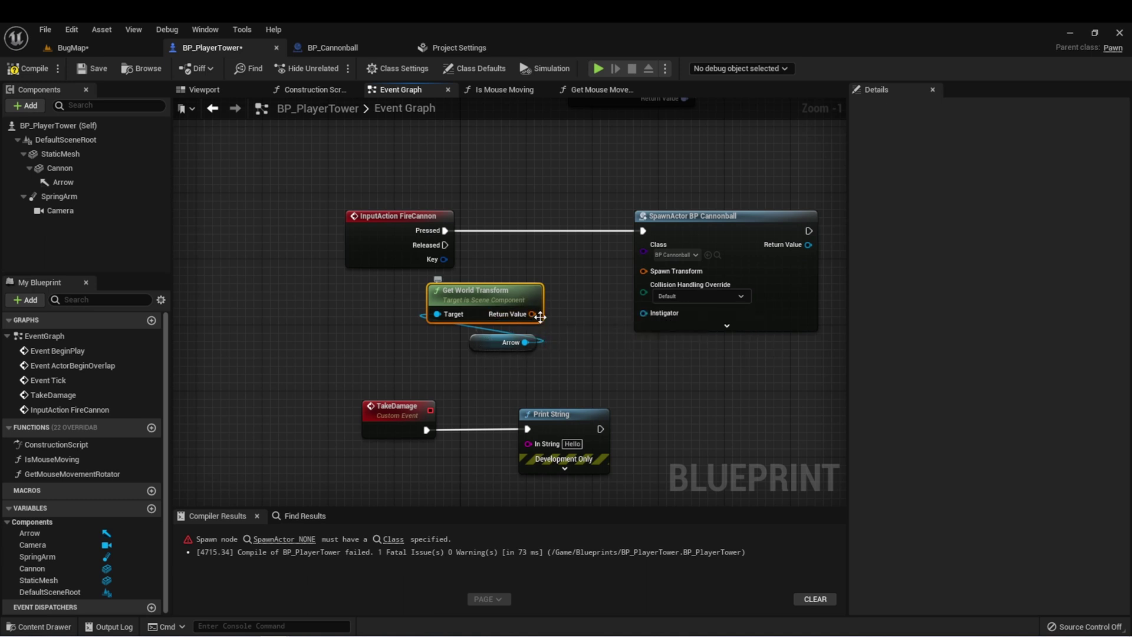
left_click_drag(537, 315, 653, 274)
left_click(32, 70)
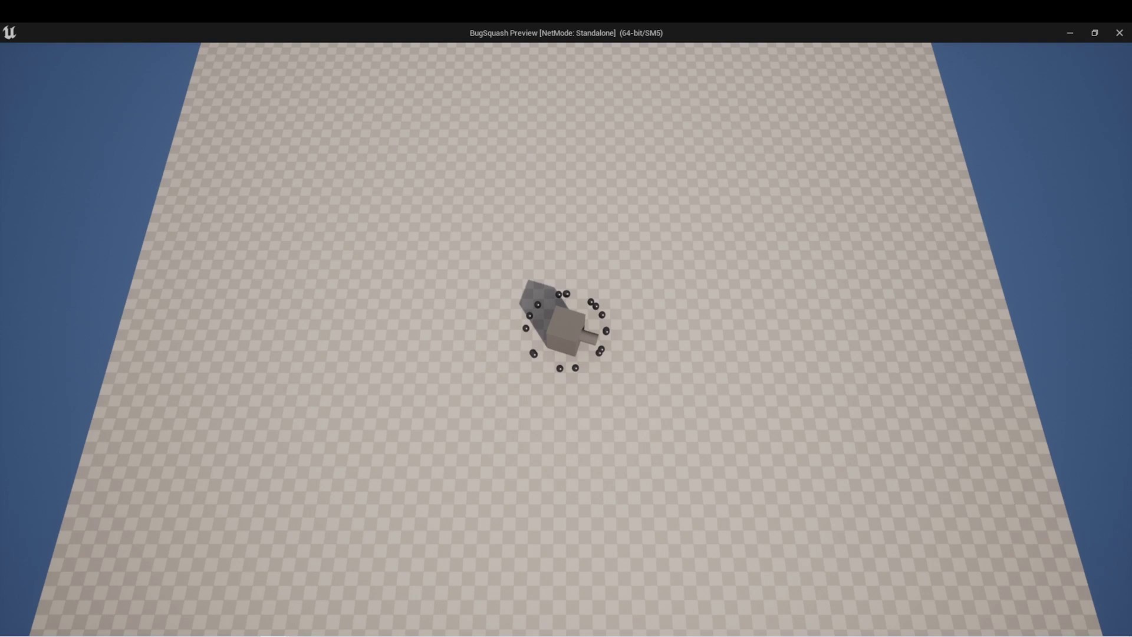
key("Escape")
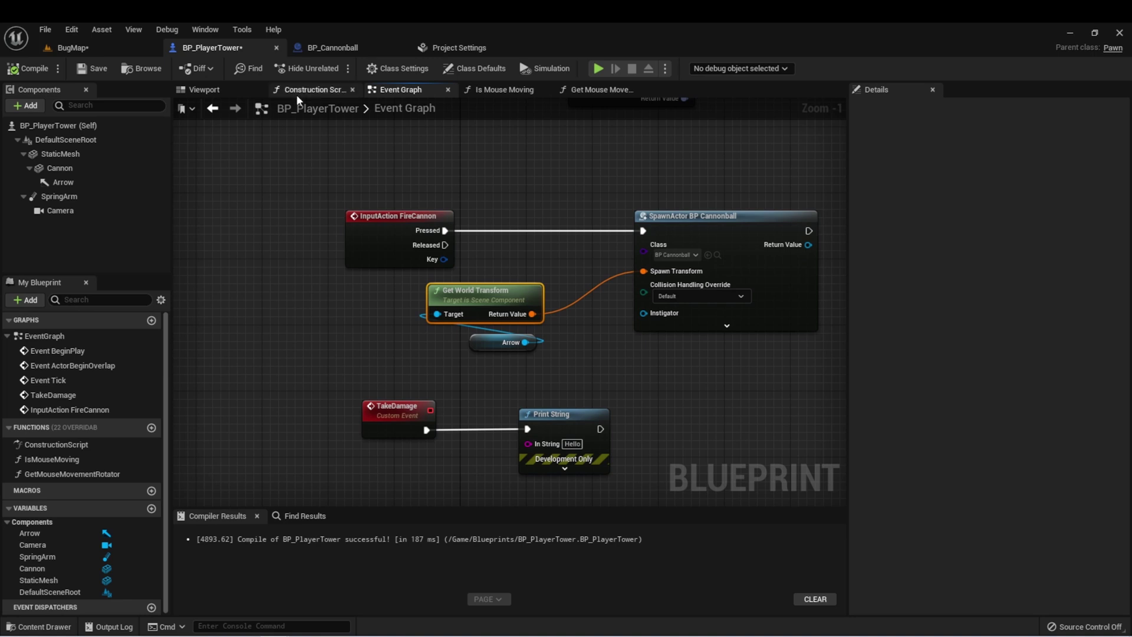
- Add a Projectile Movement component to BP_Cannonball and show its properties
left_click(328, 49)
left_click(65, 140)
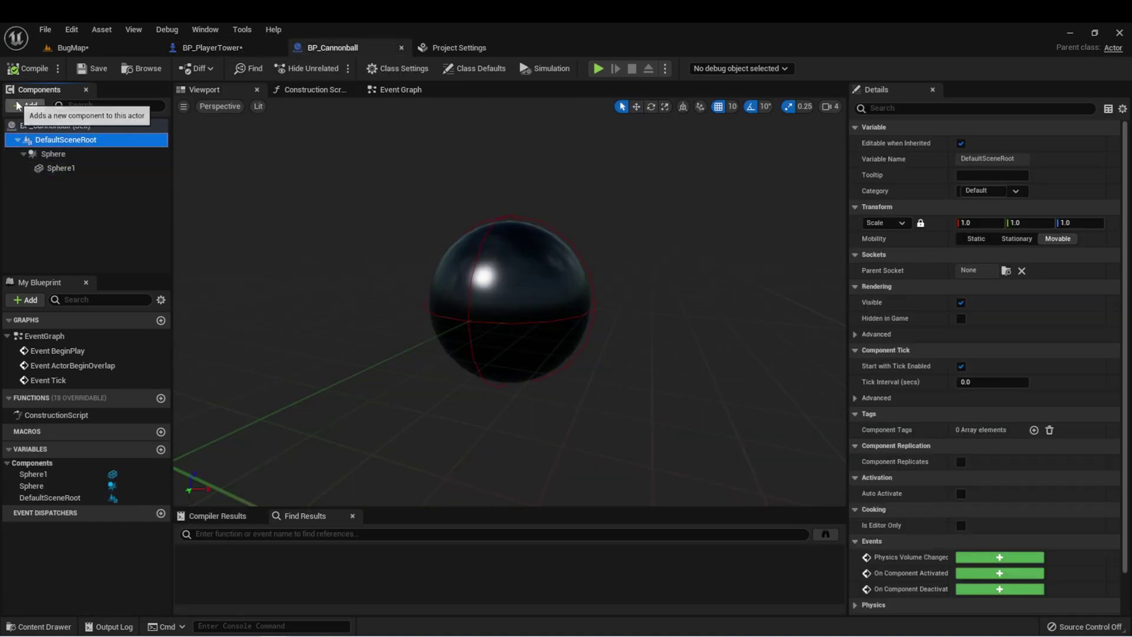
left_click(19, 105)
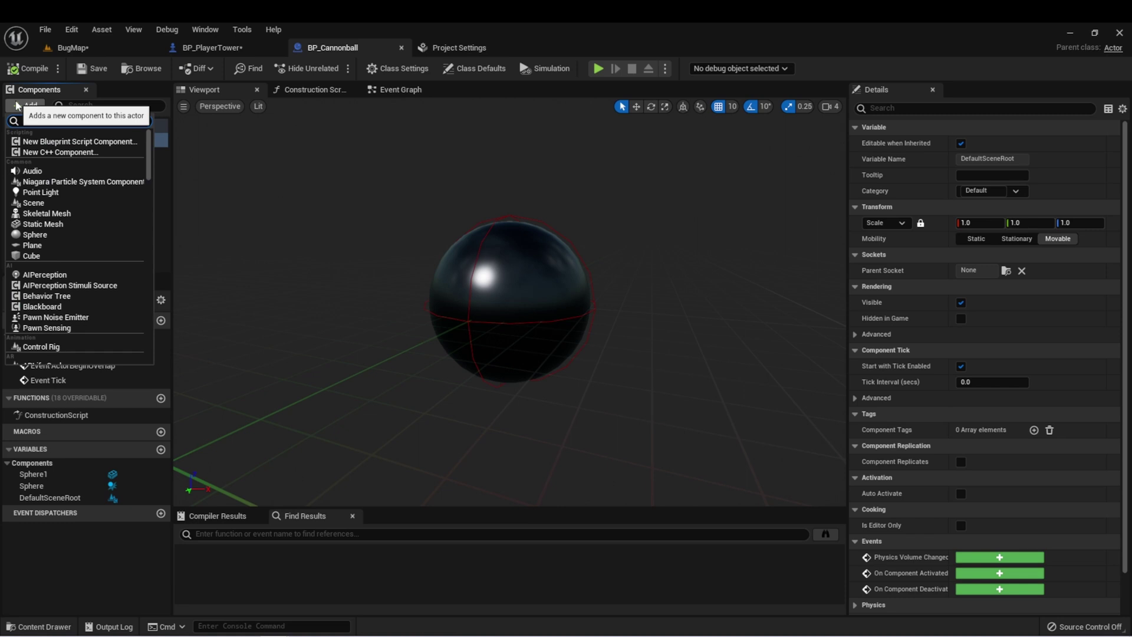
type("proj")
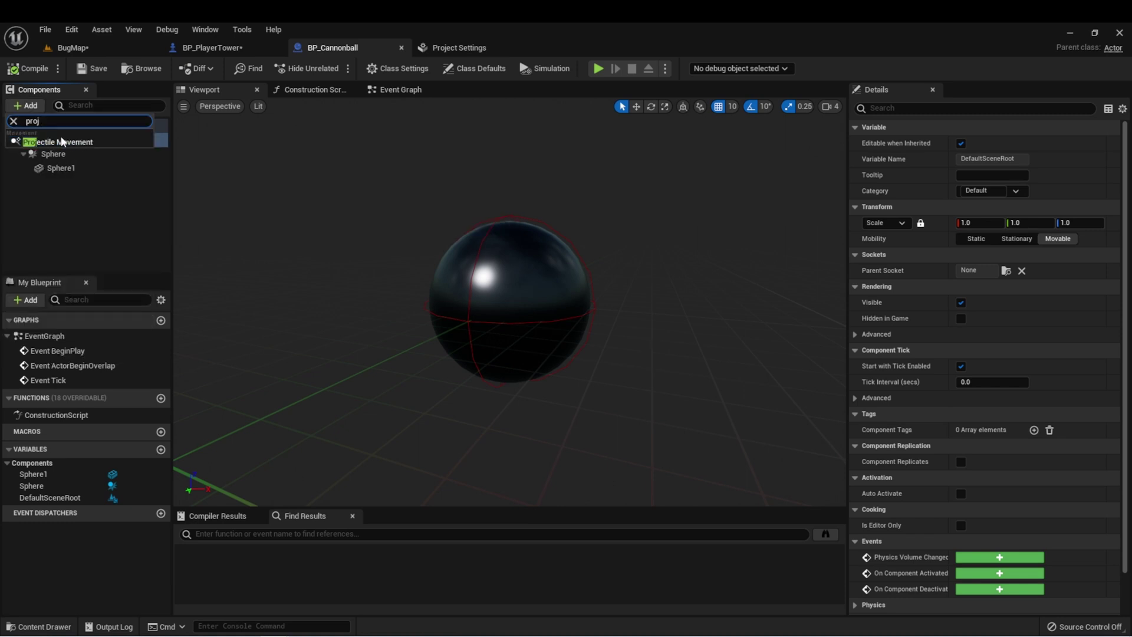
left_click(62, 146)
left_click(44, 227)
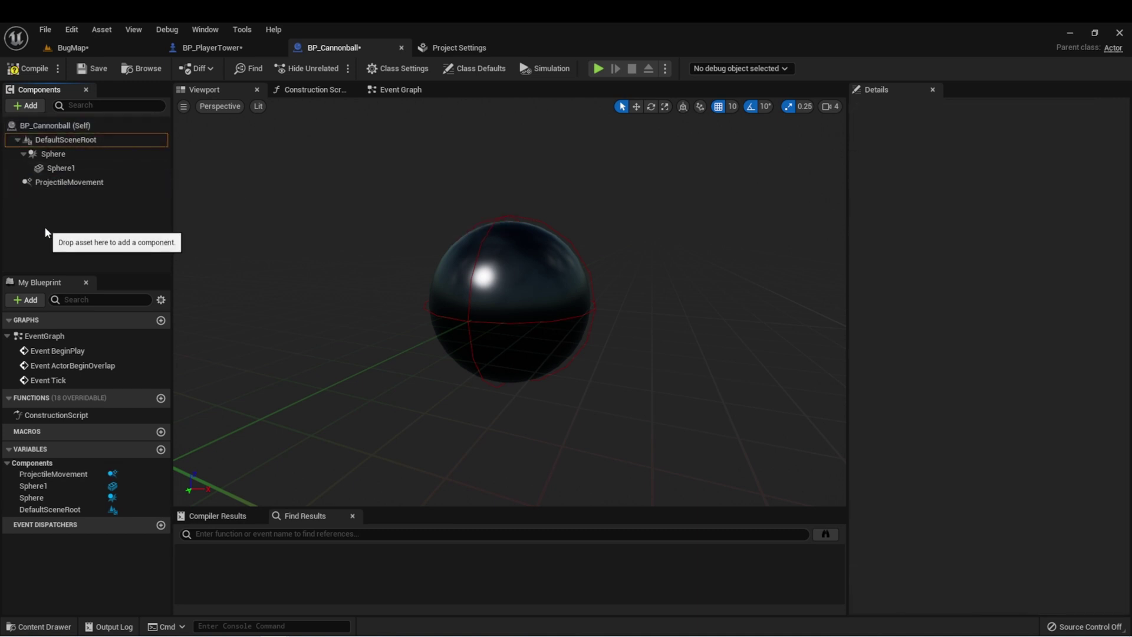
left_click(62, 181)
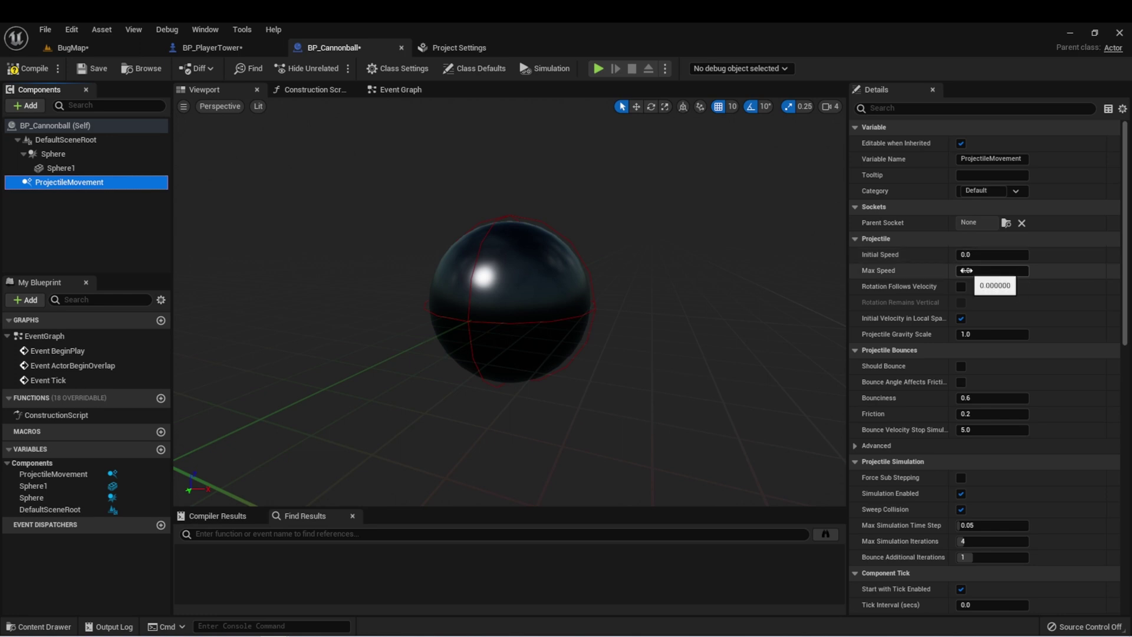
- Set the projectile's Initial Speed and Max Speed to 500
left_click(969, 255)
type("500")
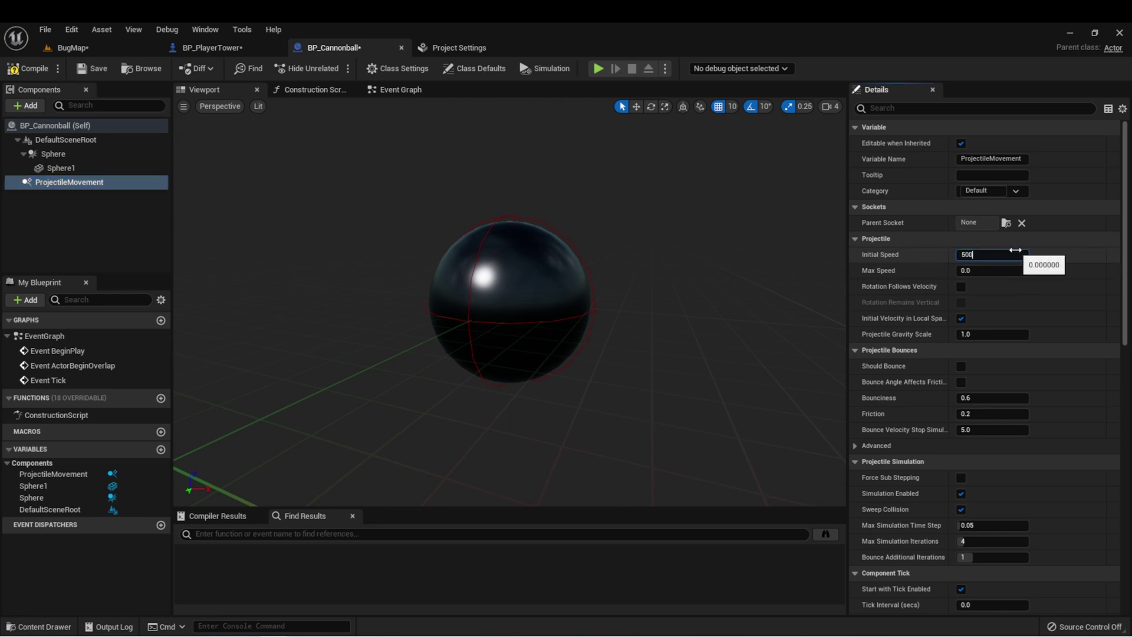
key("Tab")
type("500")
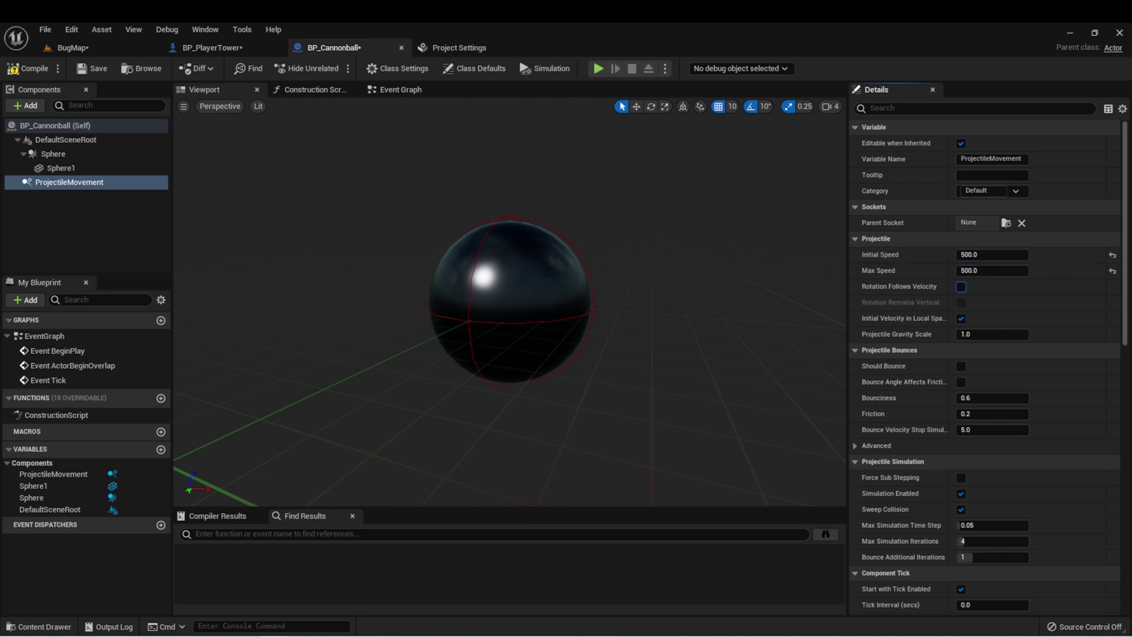
- Compile, preview, then set Projectile Gravity Scale to 0
left_click(36, 70)
left_click(598, 69)
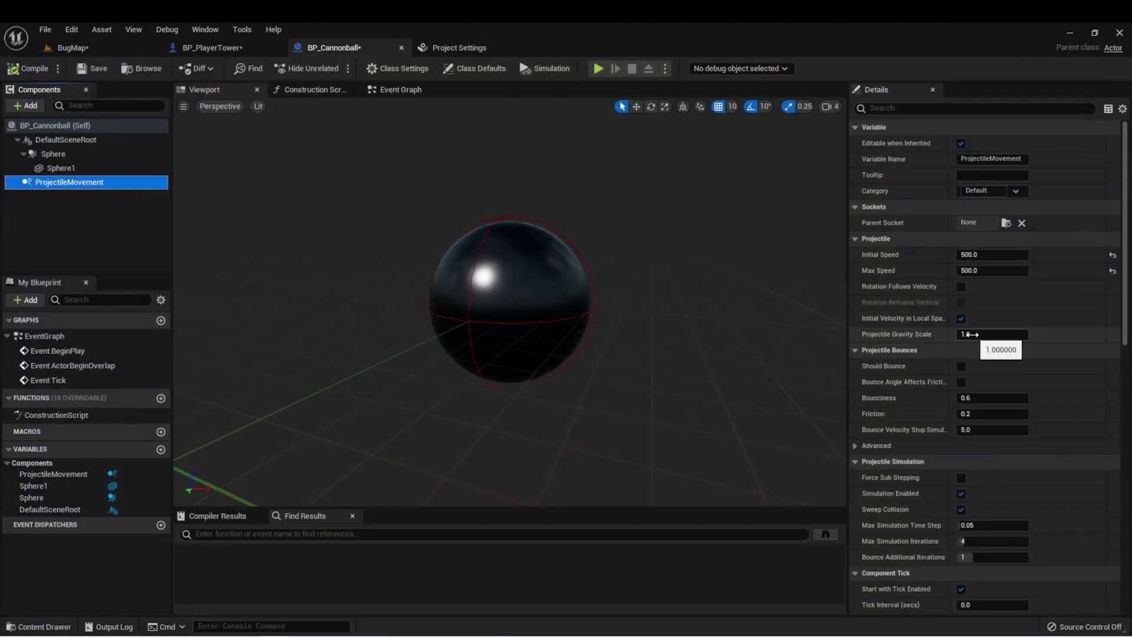
left_click(970, 334)
type("0")
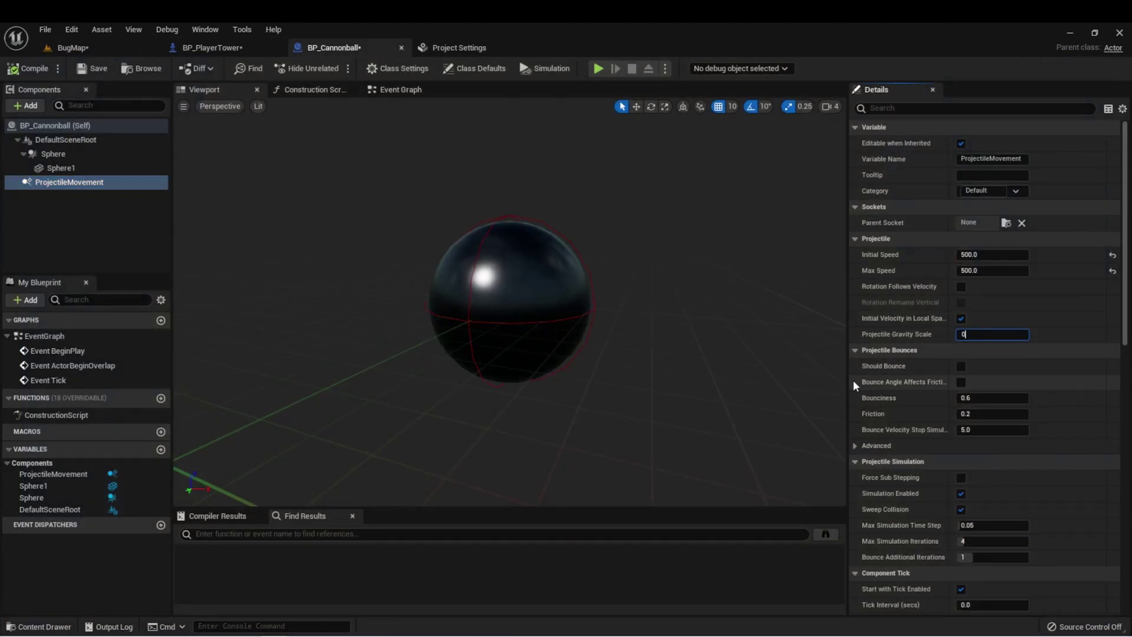
key("Return")
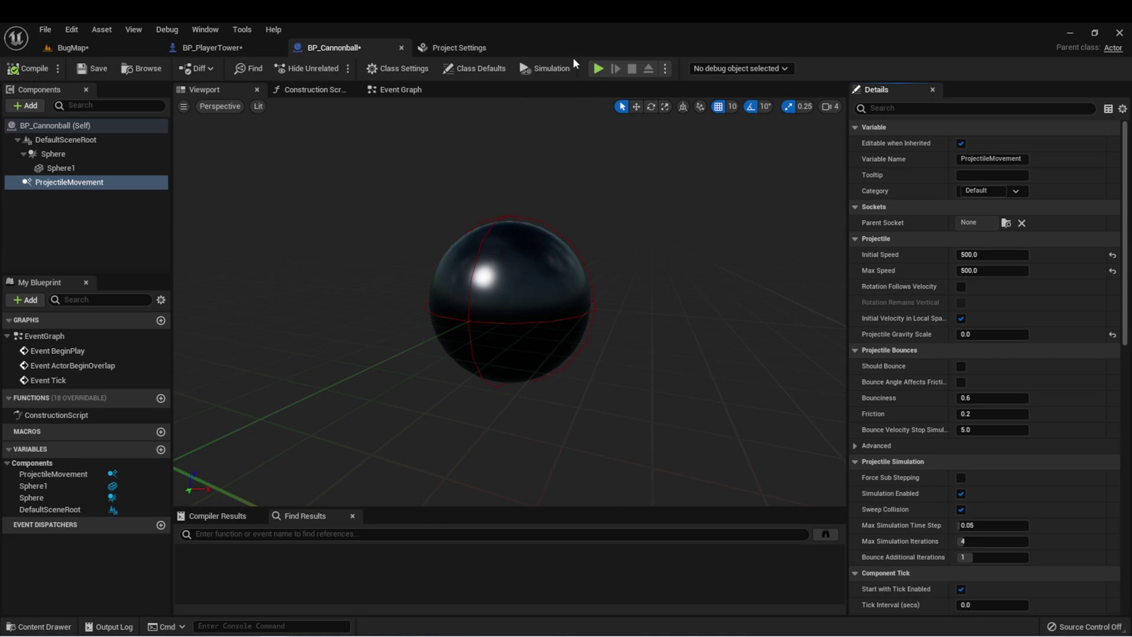
- Fire cannonballs with Space in the standalone preview, then close it with Escape
left_click(598, 70)
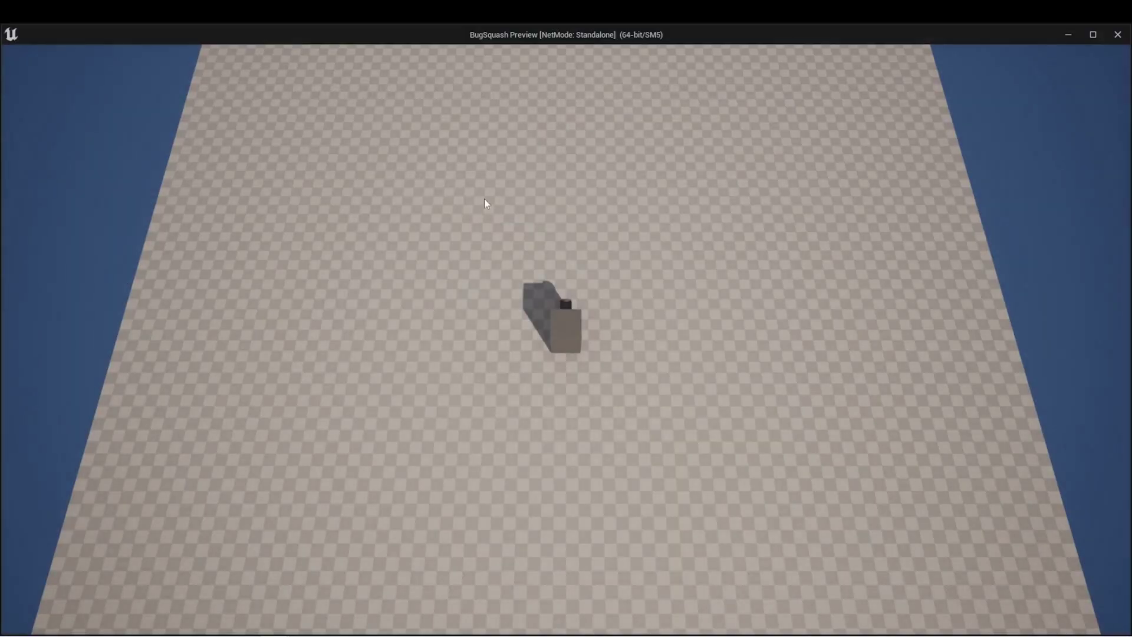
key("space")
key("space")
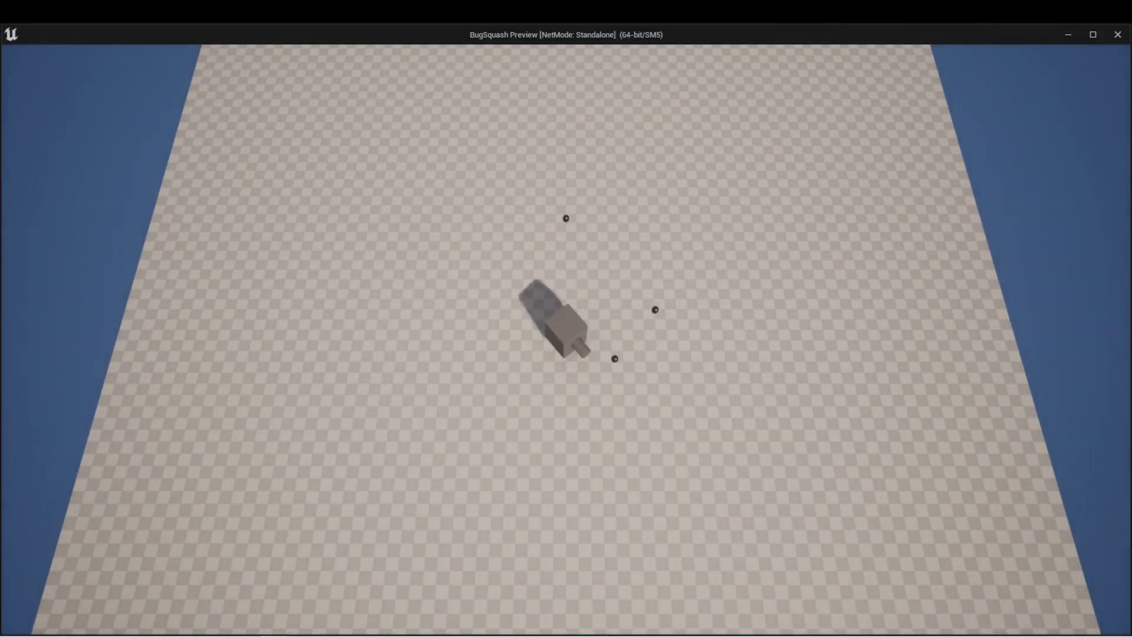
key("space")
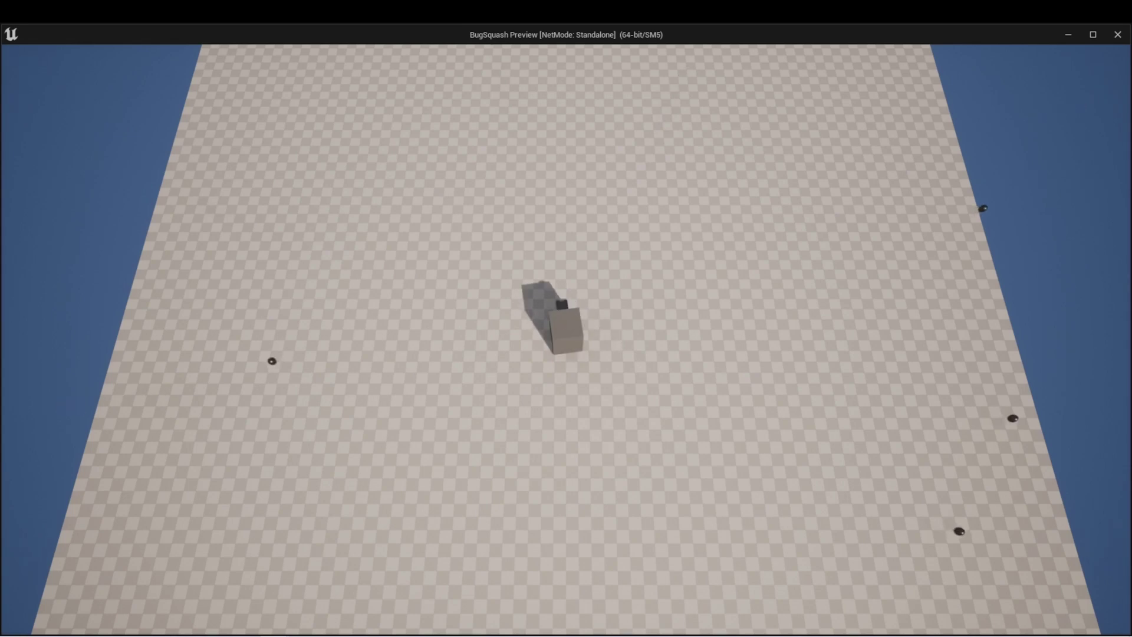
key("Escape")
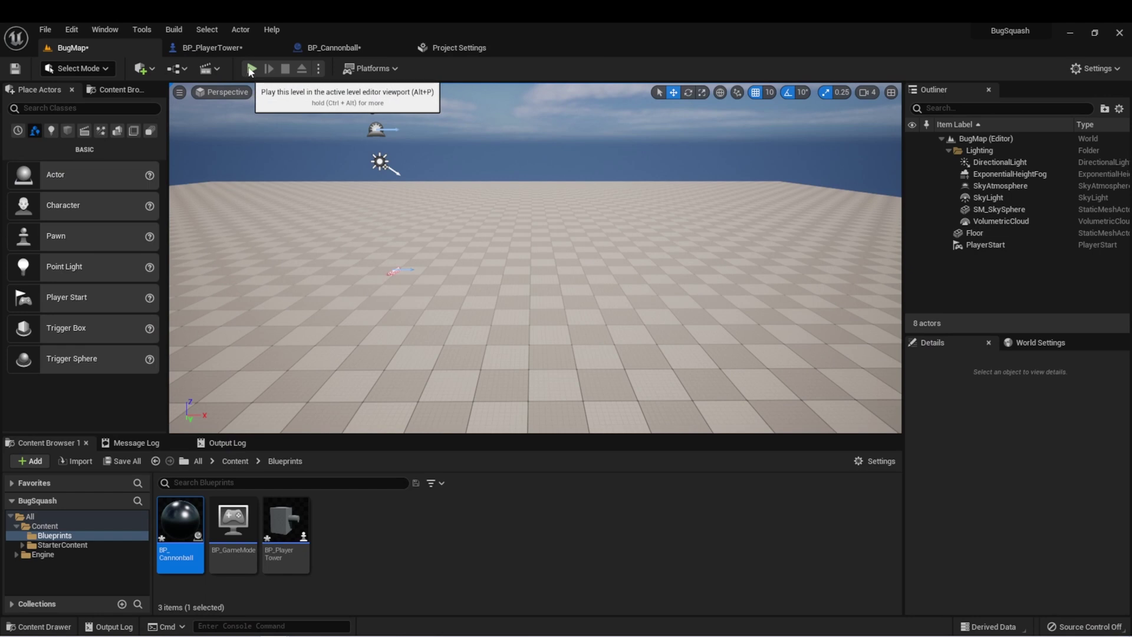
- Play in the editor and fire cannonballs to watch them spread around the tower
left_click(250, 69)
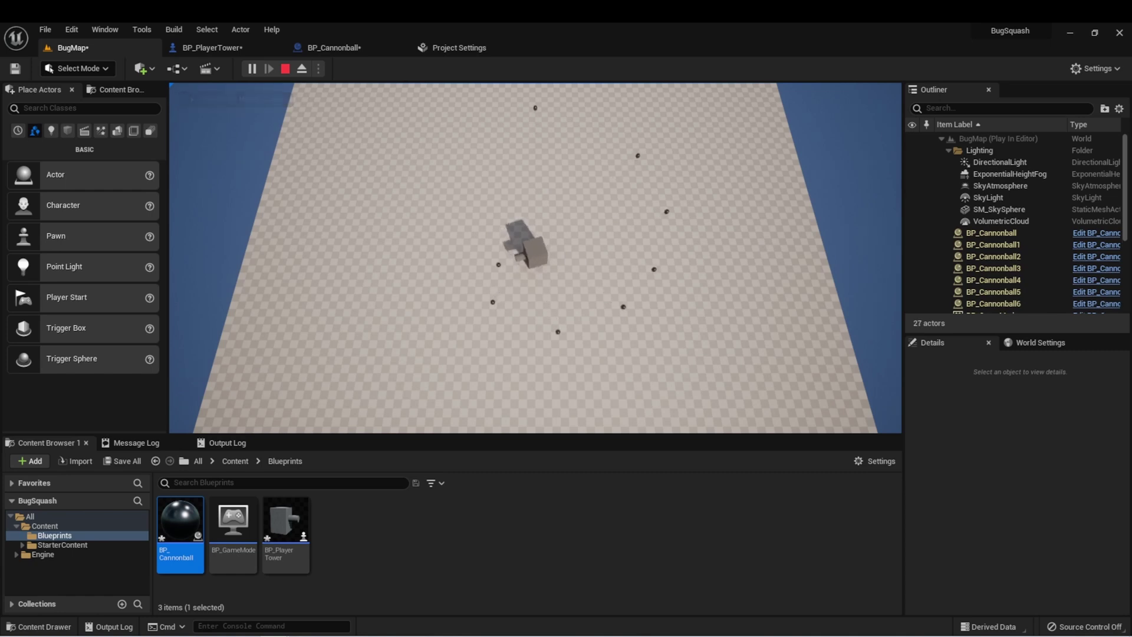
scroll(977, 203, "down", 2)
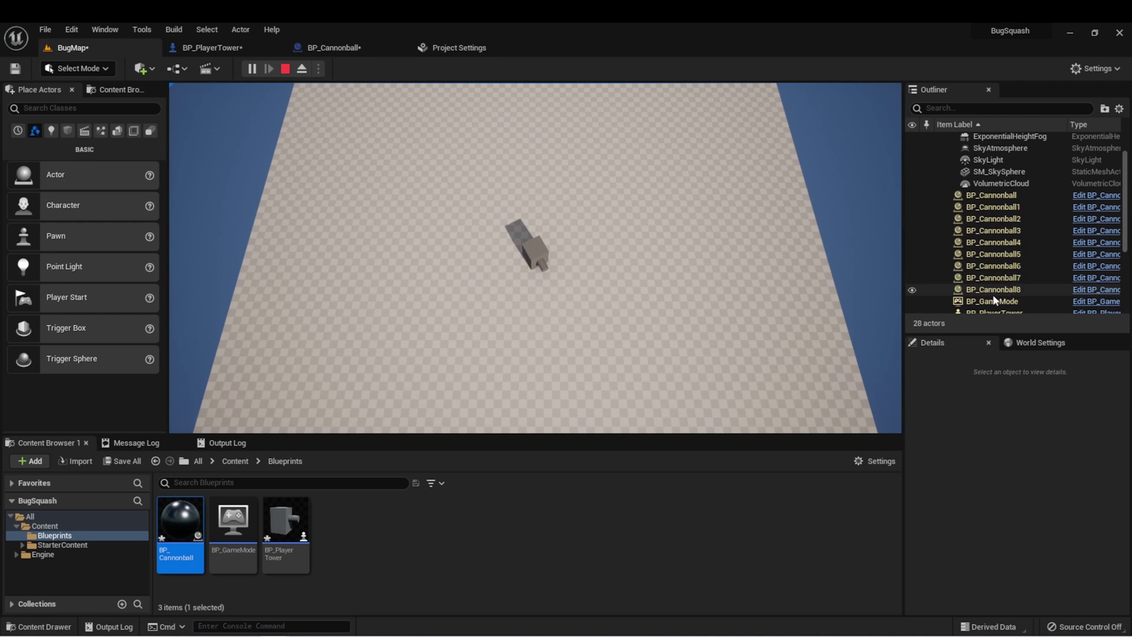
left_click(535, 257)
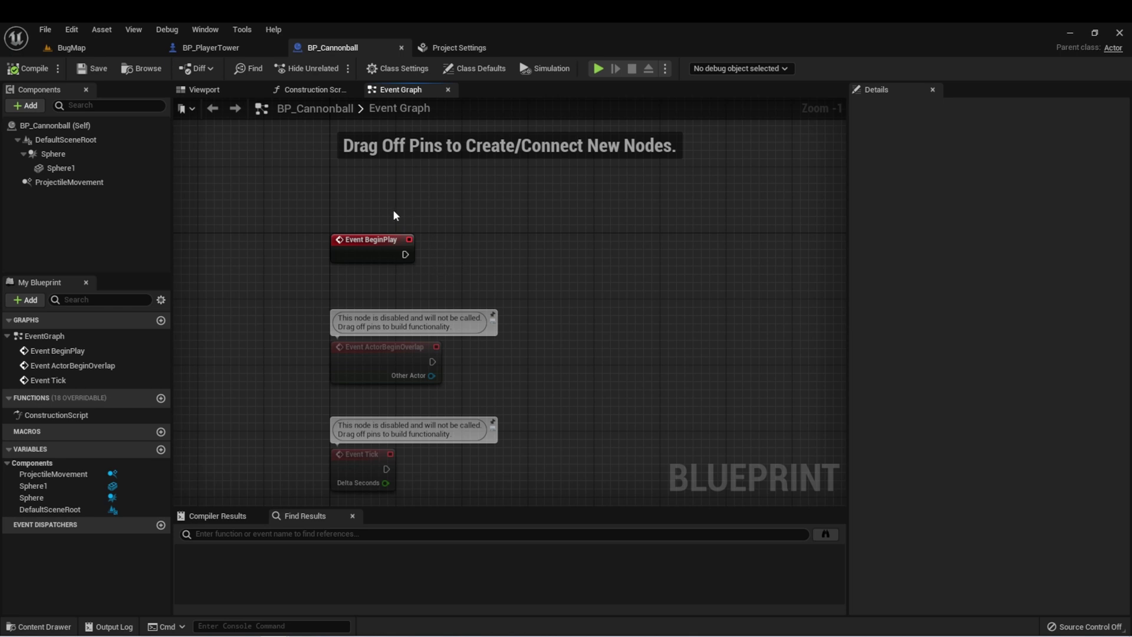
- Chain Event BeginPlay to a 3.0-second Delay followed by Destroy Actor
left_click_drag(405, 255, 486, 239)
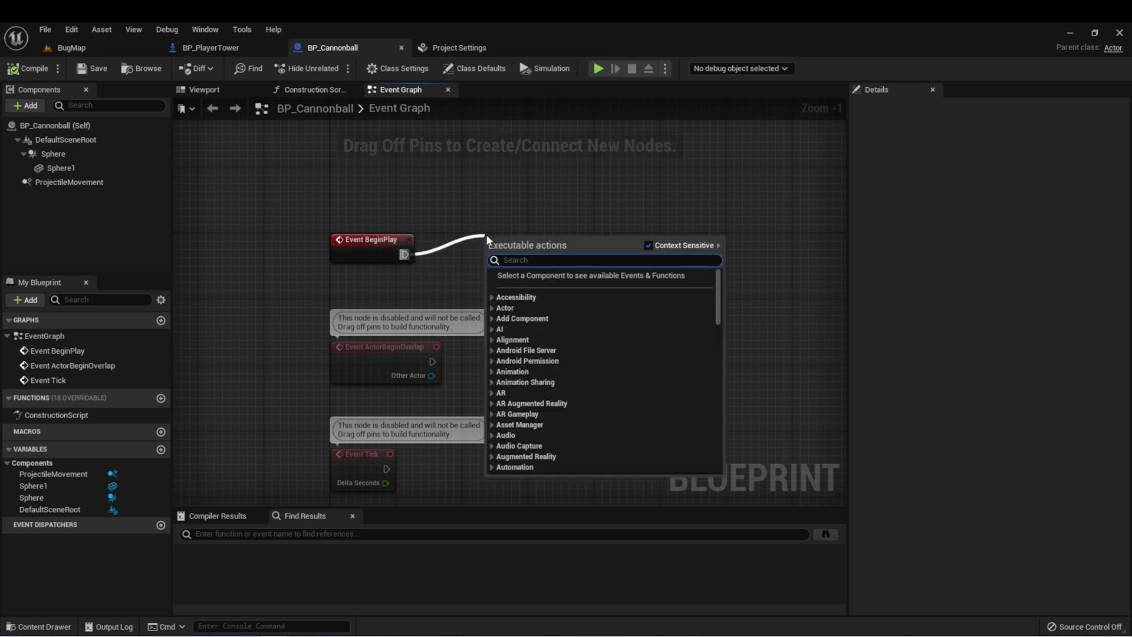
type("delay")
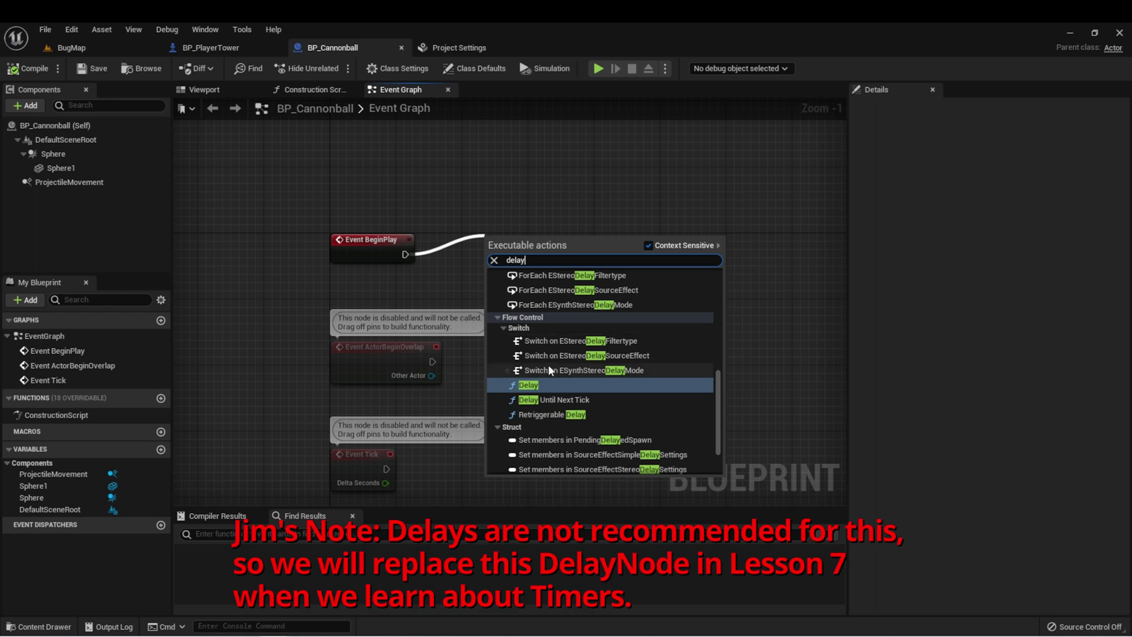
left_click(538, 383)
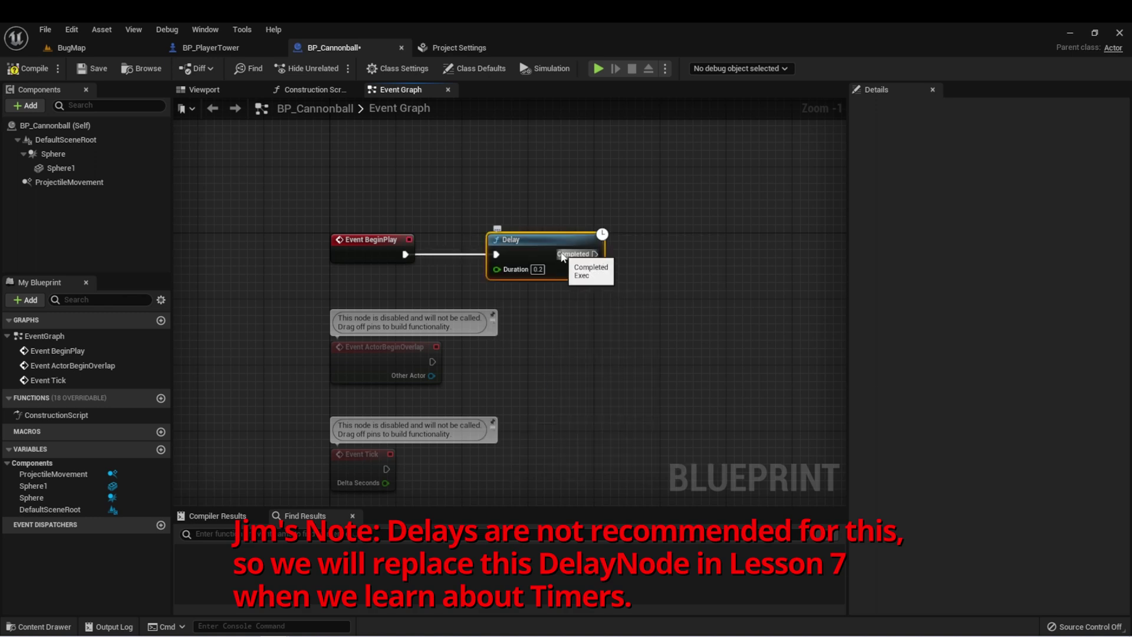
left_click_drag(560, 255, 666, 237)
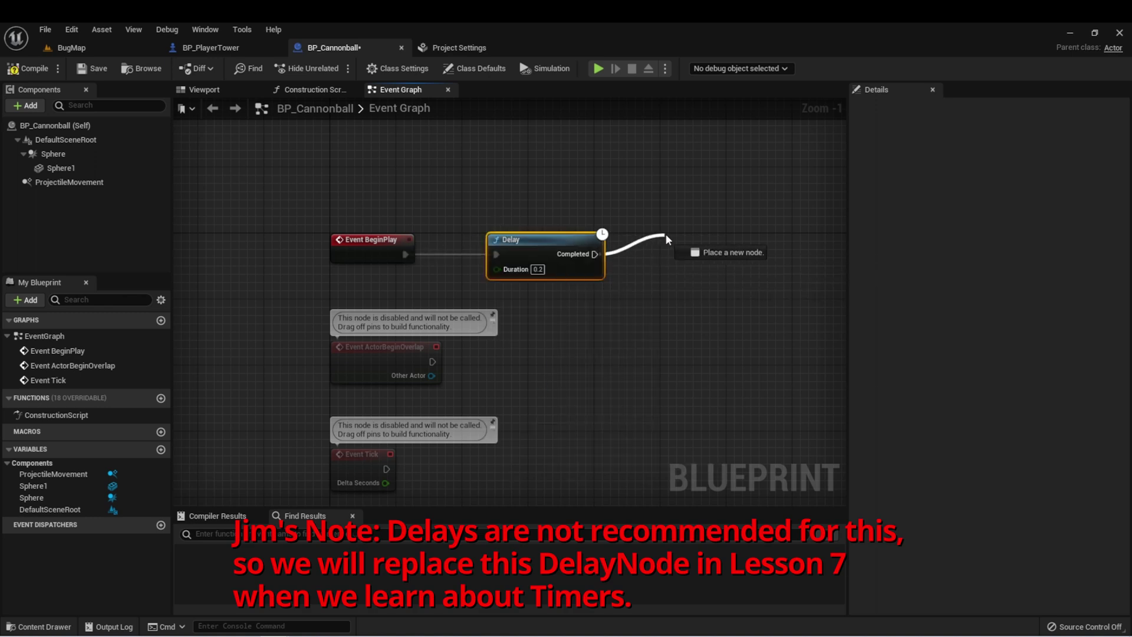
type("destro")
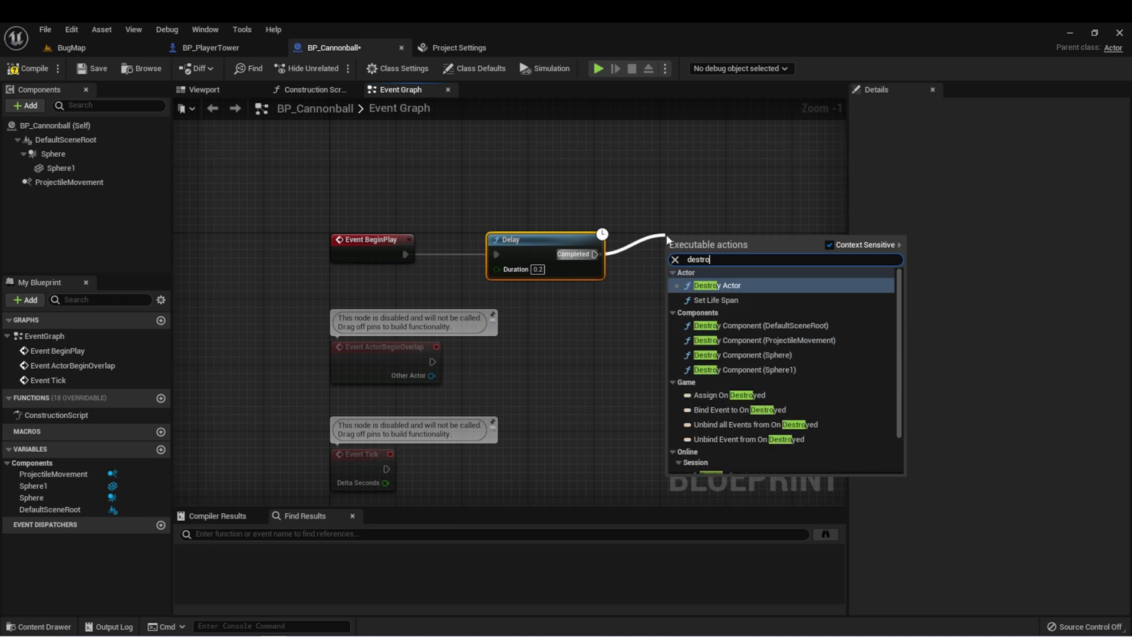
left_click(717, 285)
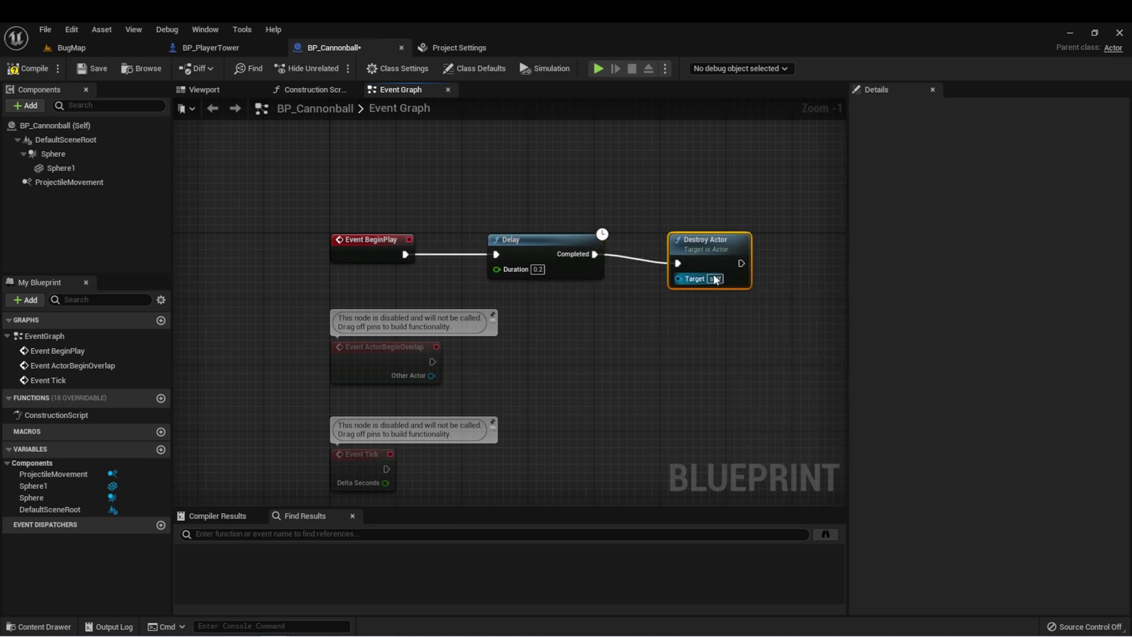
left_click_drag(706, 243, 708, 251)
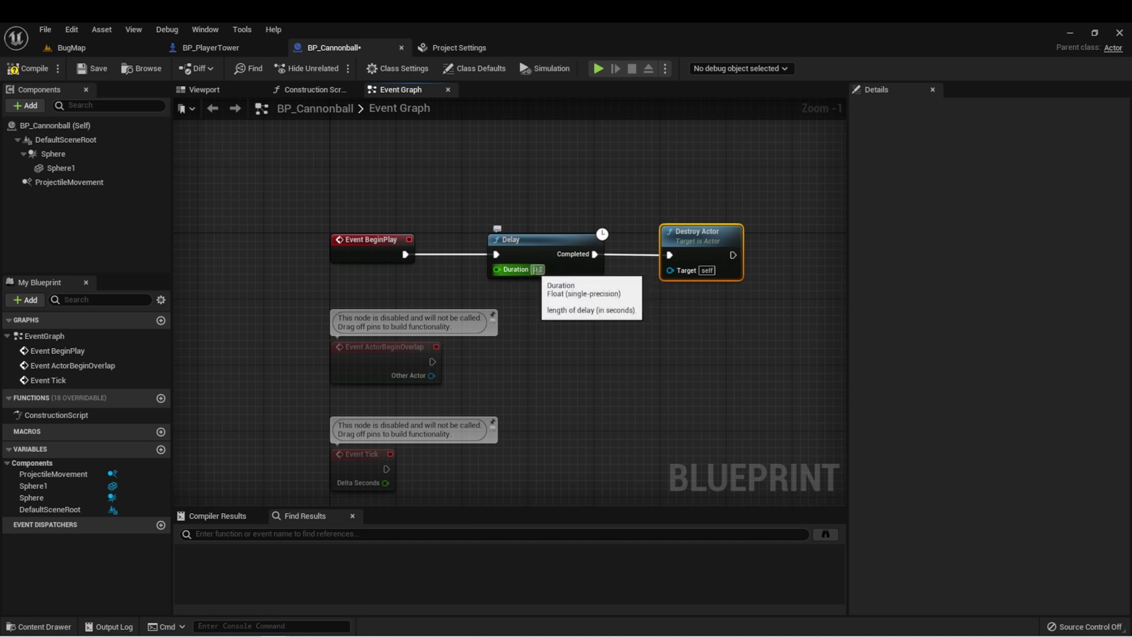
left_click(535, 270)
type("3")
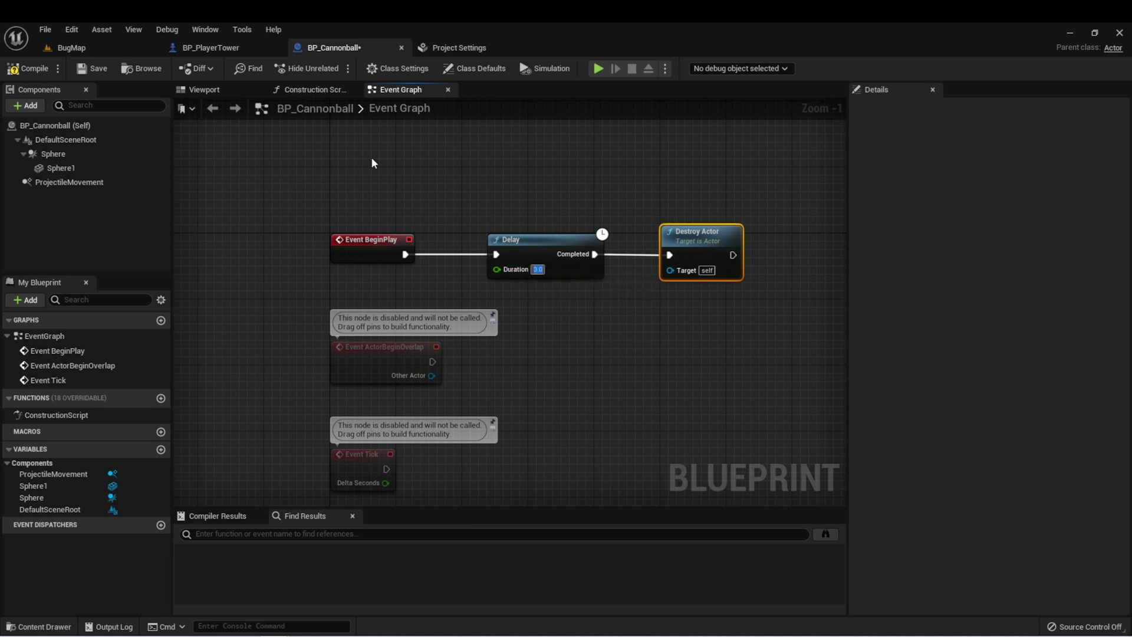
left_click(304, 130)
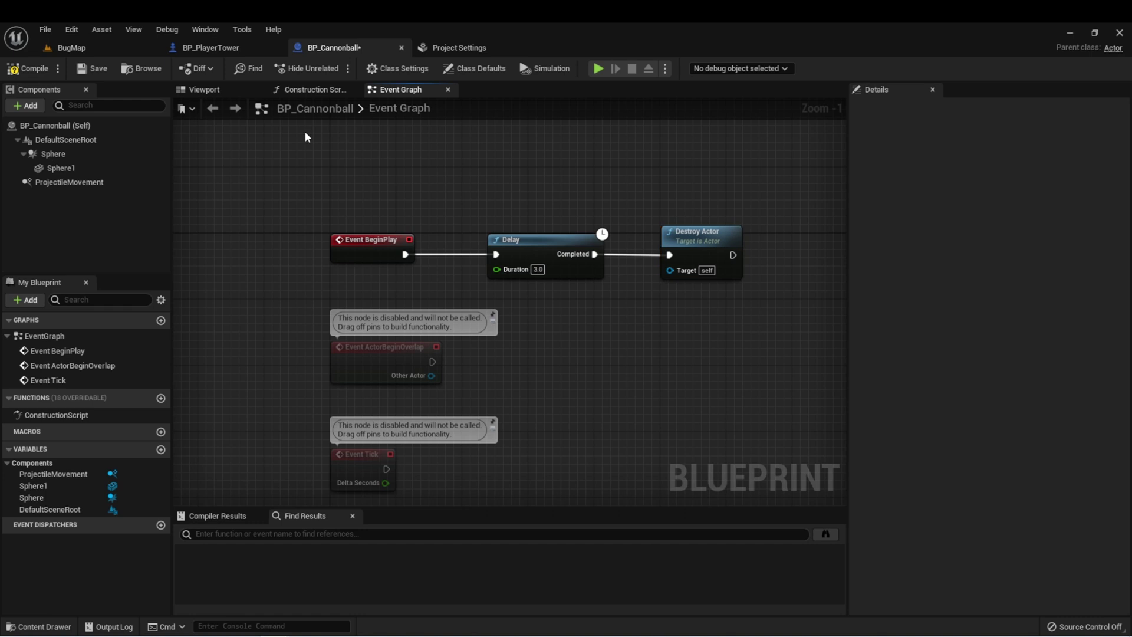
- Compile BP_Cannonball and play the level to watch the tower fire balls outward
left_click(32, 71)
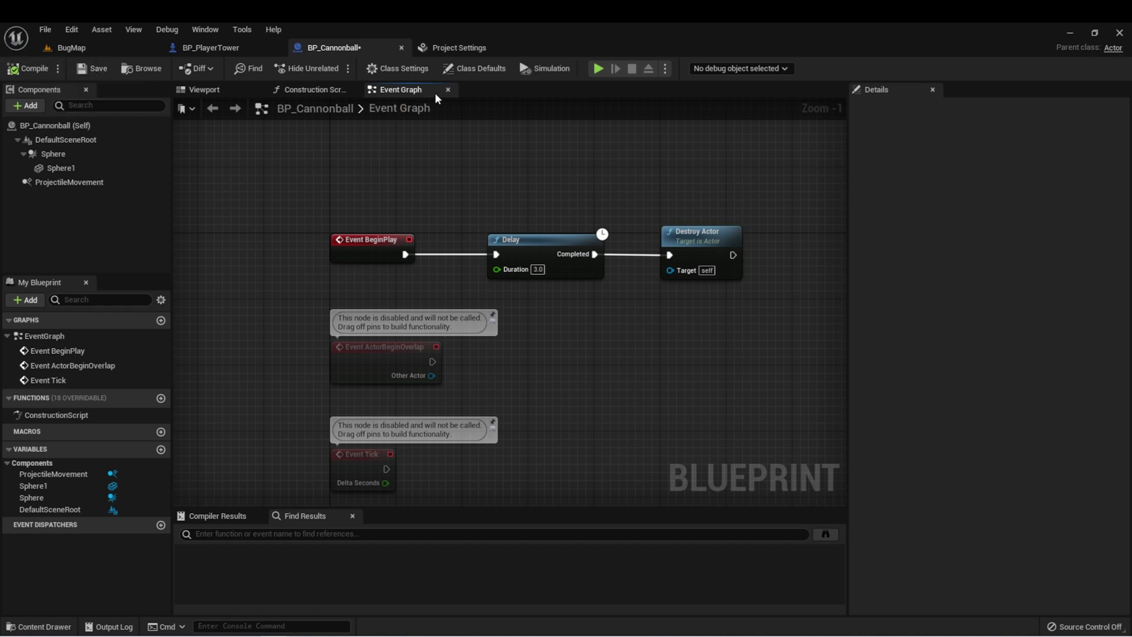
left_click(599, 69)
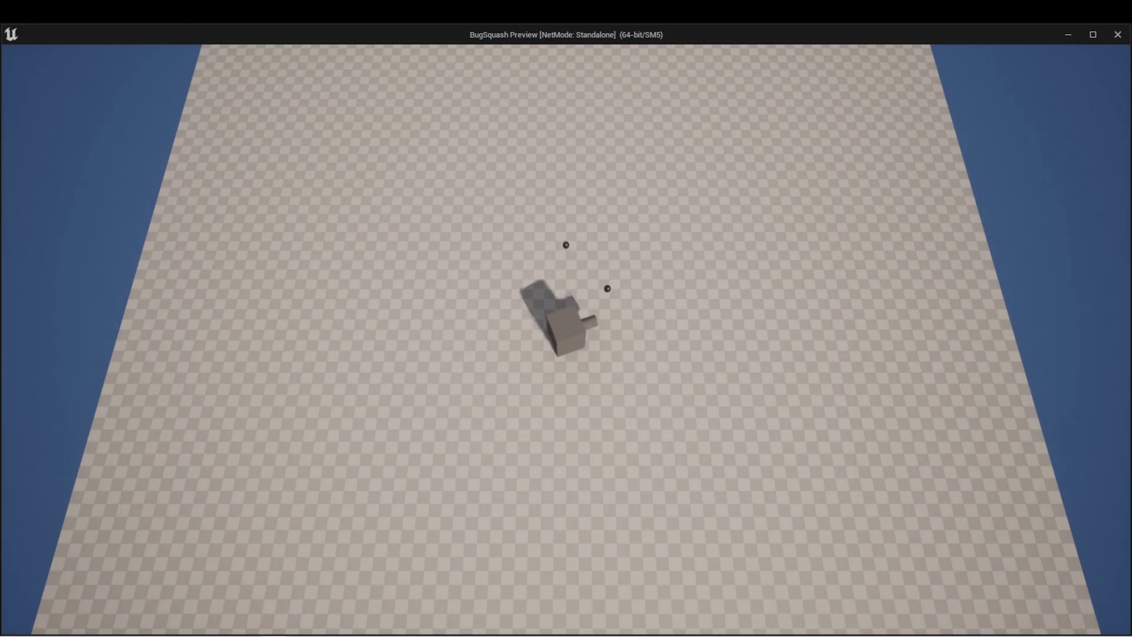